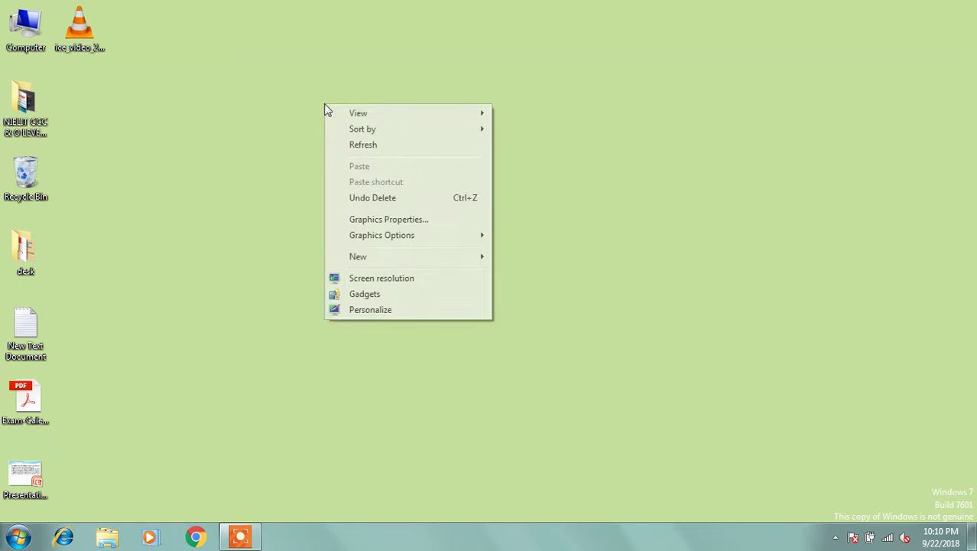
Step: Create a new text document on the desktop and open it maximized in Notepad
{"action": "mouse_move", "coordinate": [397, 259]}
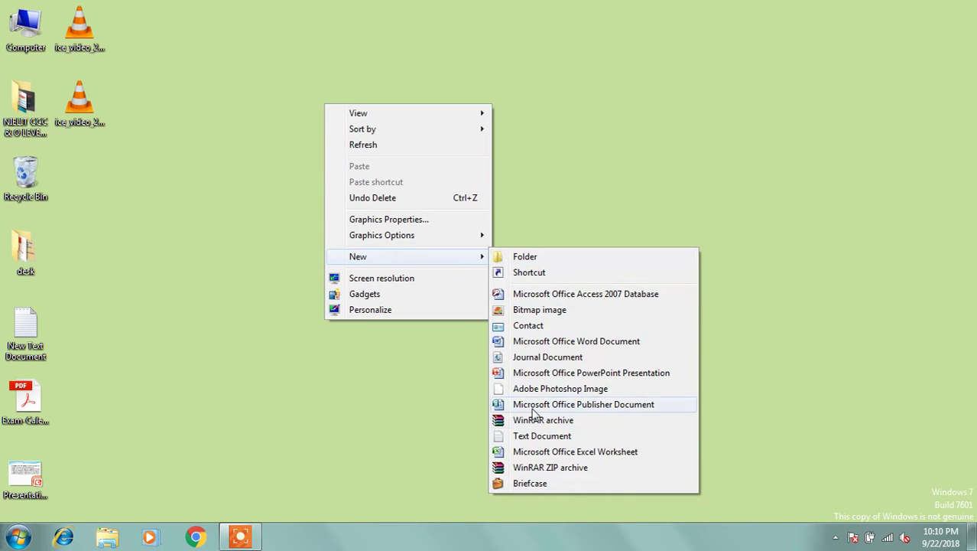
{"action": "left_click", "coordinate": [541, 435]}
{"action": "double_click", "coordinate": [99, 201]}
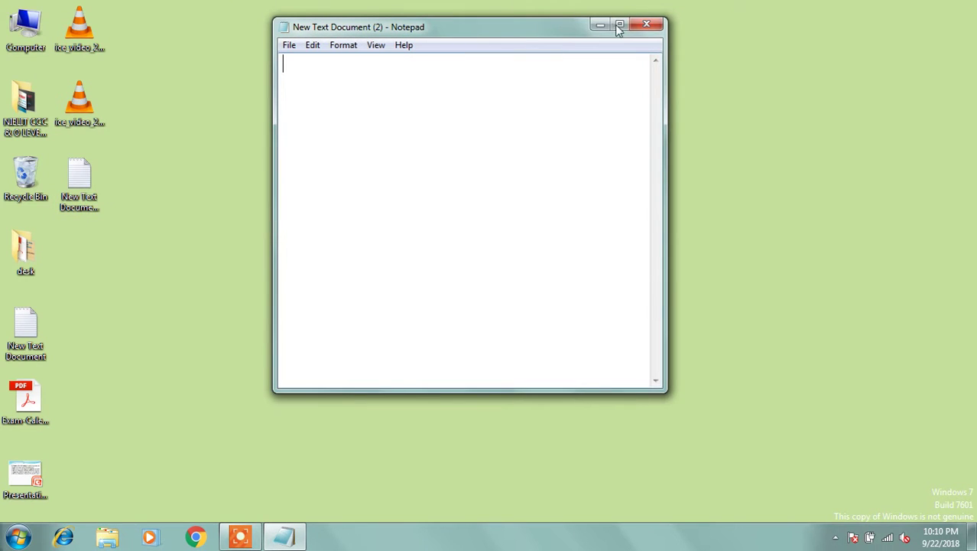
{"action": "left_click", "coordinate": [620, 24]}
Step: Type a two-line welcome about learning MS Word ending 'chaliye suru karte hai', then close Notepad
{"action": "type", "text": "he"}
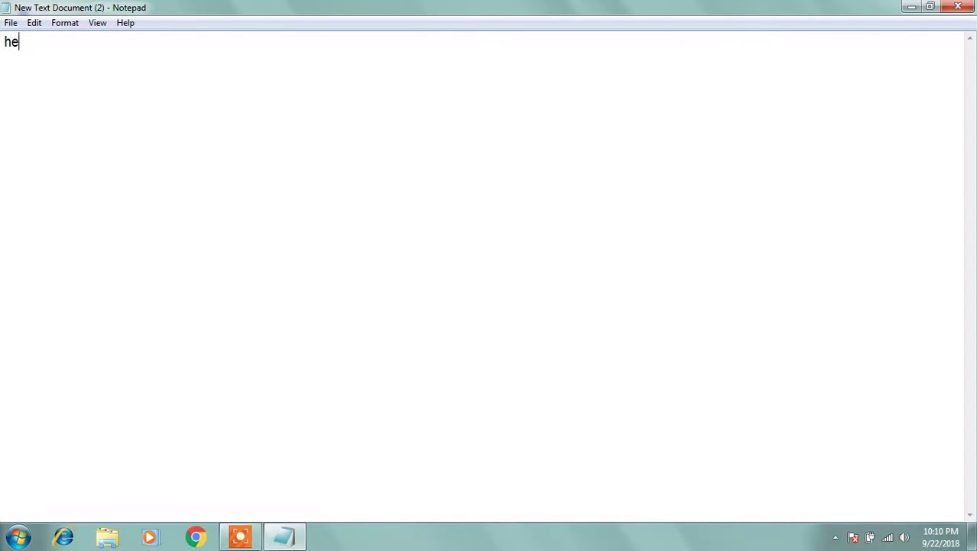
{"action": "type", "text": "ow "}
{"action": "type", "text": "fre"}
{"action": "type", "text": "youtube"}
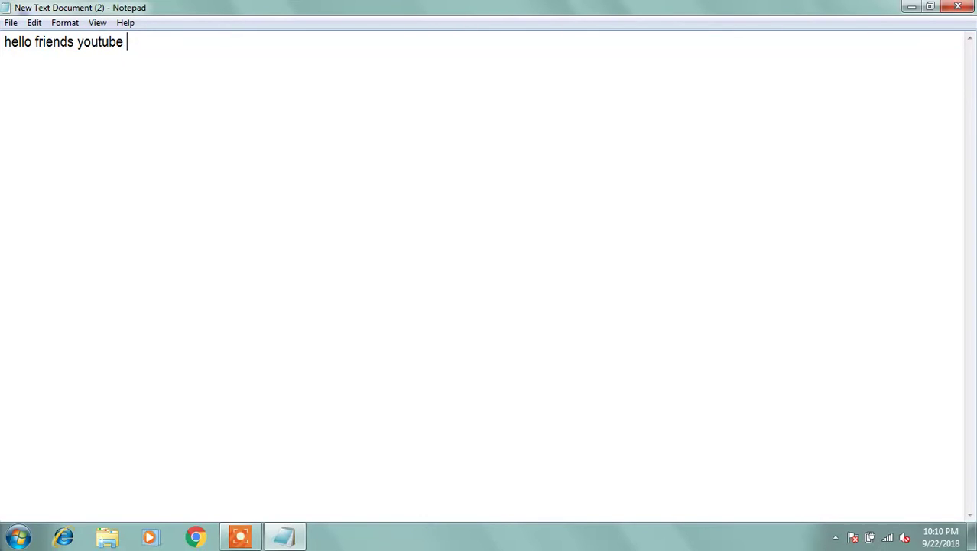
{"action": "type", "text": "hann"}
{"action": "type", "text": "el me aapko"}
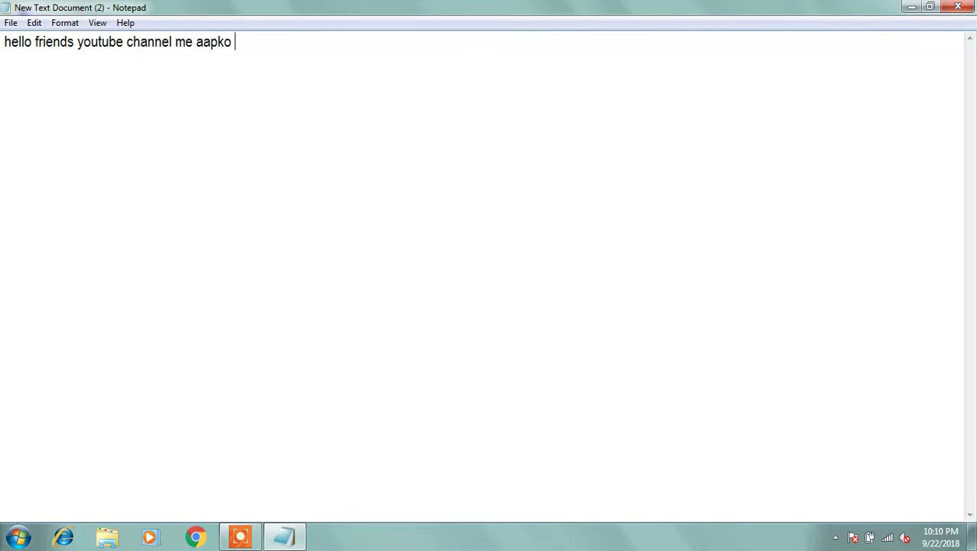
{"action": "type", "text": "gat aaj hum seekhenge ms word"}
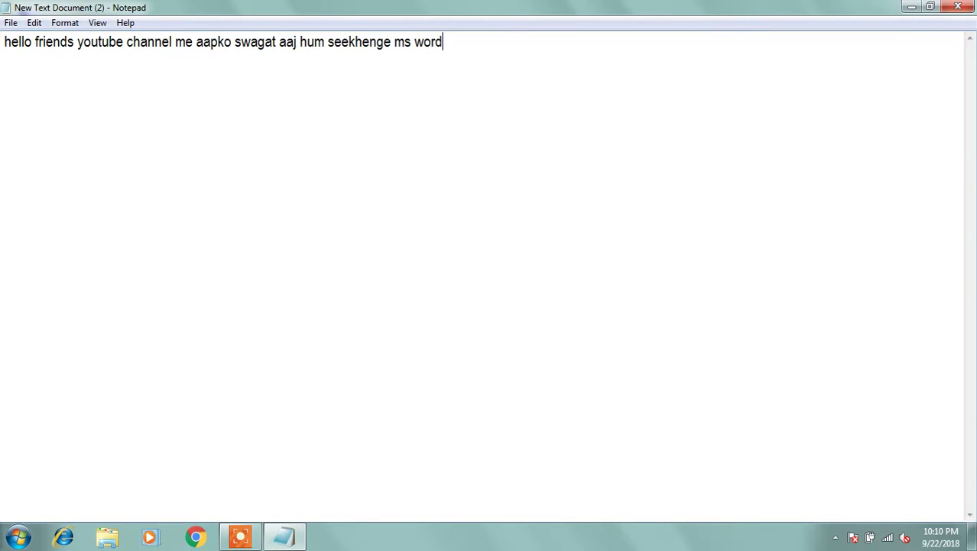
{"action": "type", "text": "haliye suru k"}
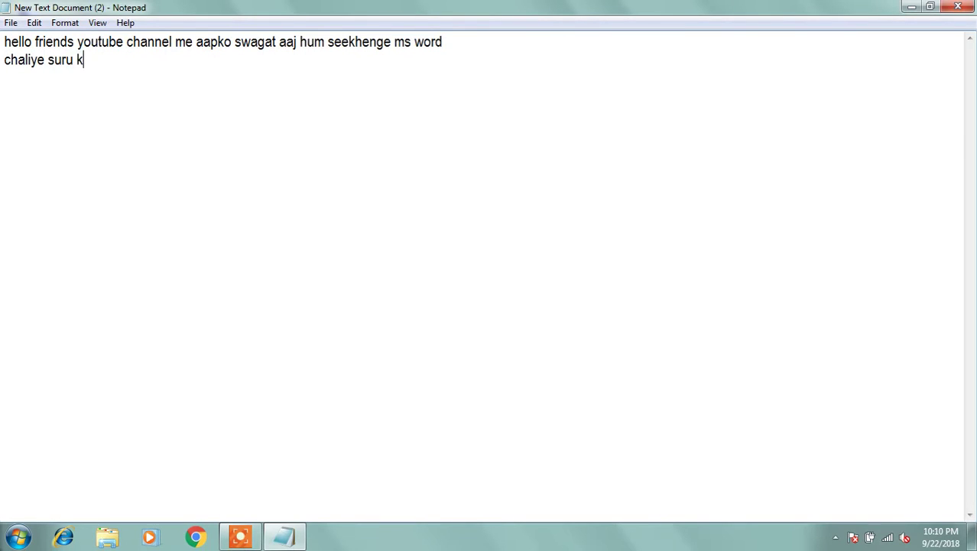
{"action": "type", "text": "ai"}
{"action": "left_click", "coordinate": [958, 7]}
Step: Discard the Notepad text without saving and launch Word 2007 with a blank document
{"action": "left_click", "coordinate": [526, 284]}
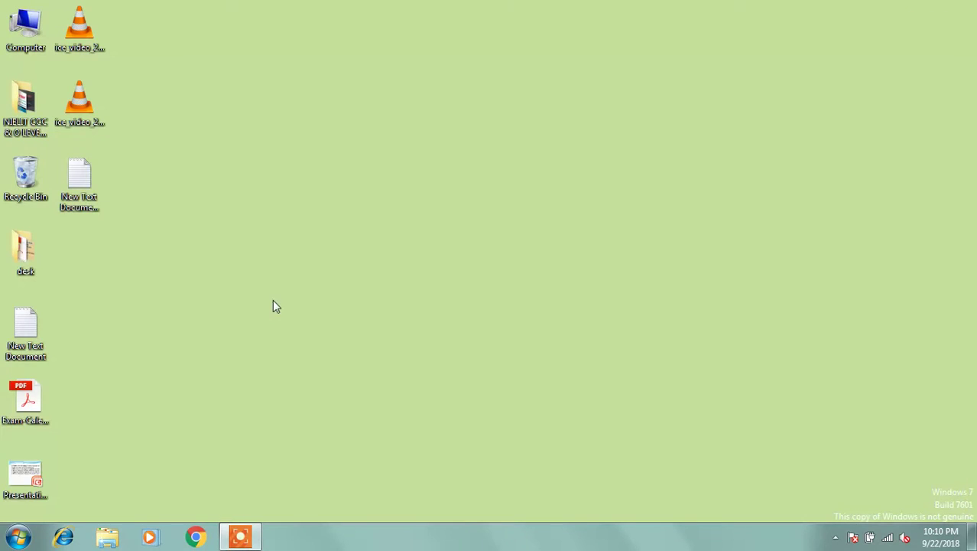
{"action": "left_click", "coordinate": [18, 537]}
{"action": "left_click", "coordinate": [61, 257]}
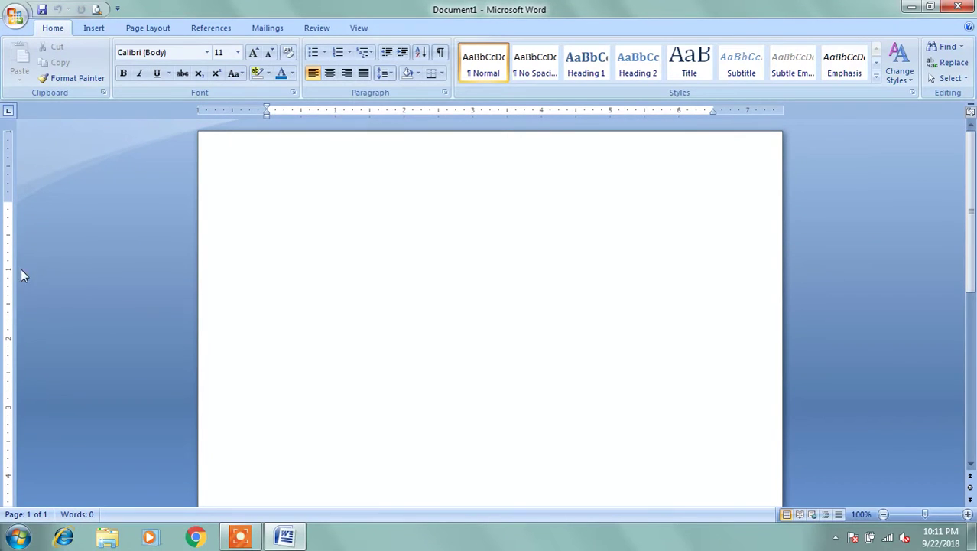
{"action": "left_click", "coordinate": [92, 29]}
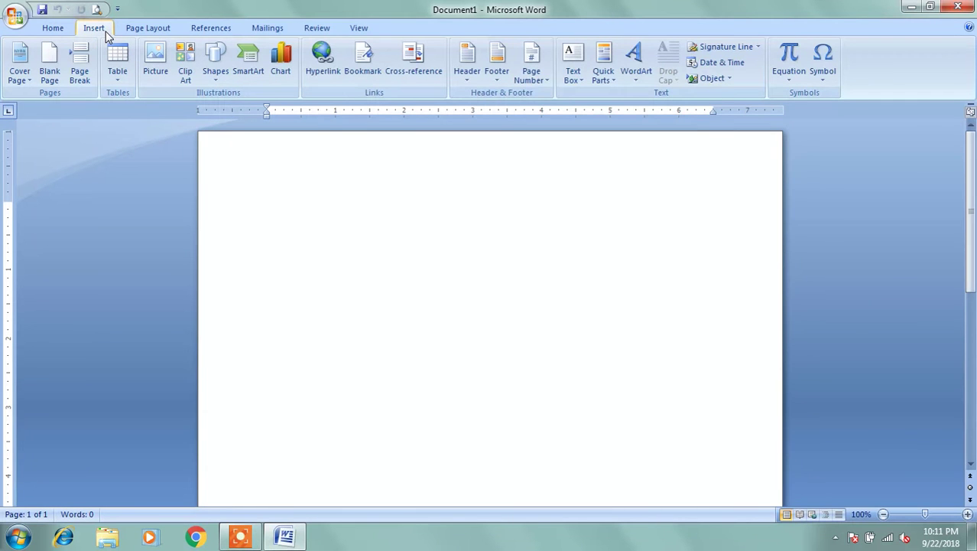
{"action": "left_click", "coordinate": [146, 33]}
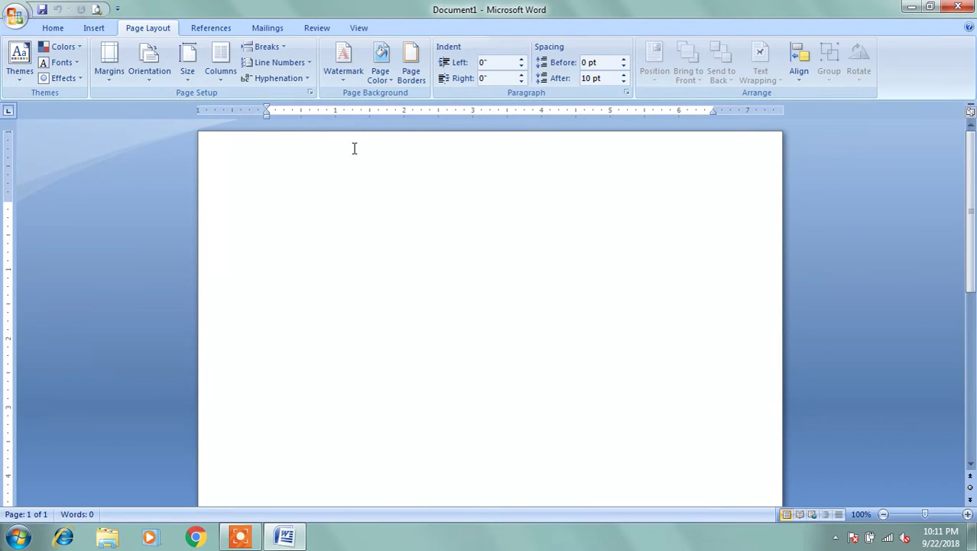
Step: Enter =rand() on the first line of Document1, then switch to Chrome's new tab
{"action": "type", "text": "="}
{"action": "key", "text": "Return"}
{"action": "left_click_drag", "start_coordinate": [289, 206], "coordinate": [257, 209]}
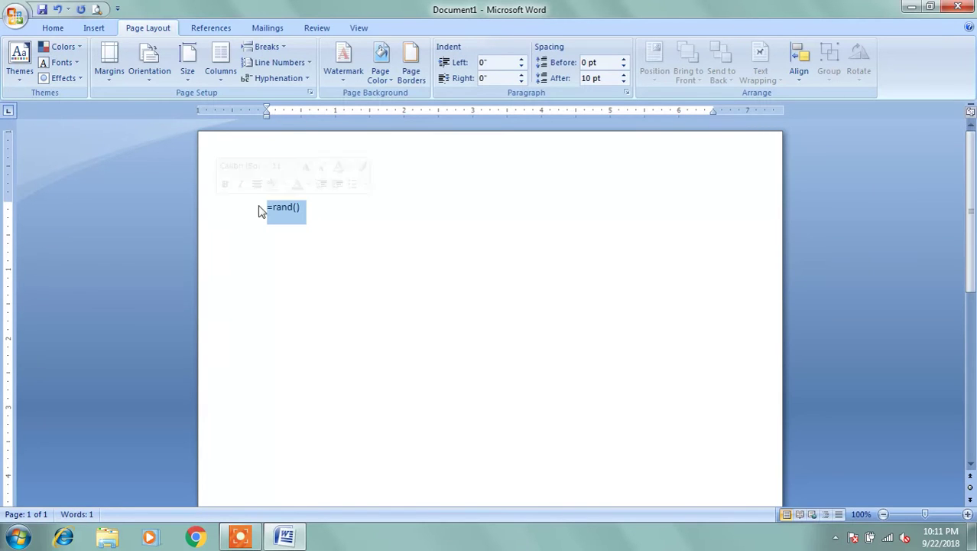
{"action": "left_click", "coordinate": [306, 214]}
{"action": "key", "text": "Return"}
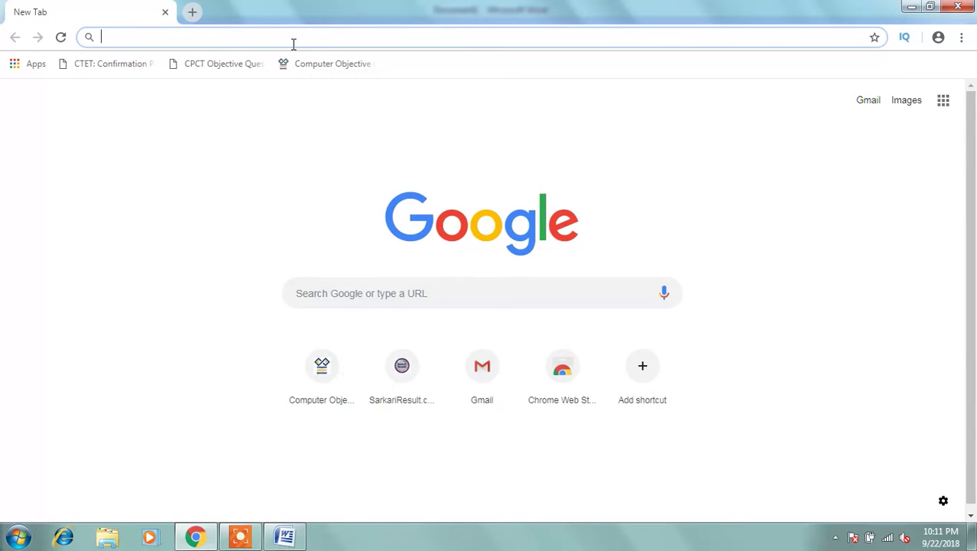
Step: Search Google for 'computer basics'
{"action": "type", "text": "compouter bsi"}
{"action": "key", "text": "BackSpace"}
{"action": "key", "text": "BackSpace"}
{"action": "type", "text": "asics"}
{"action": "key", "text": "Return"}
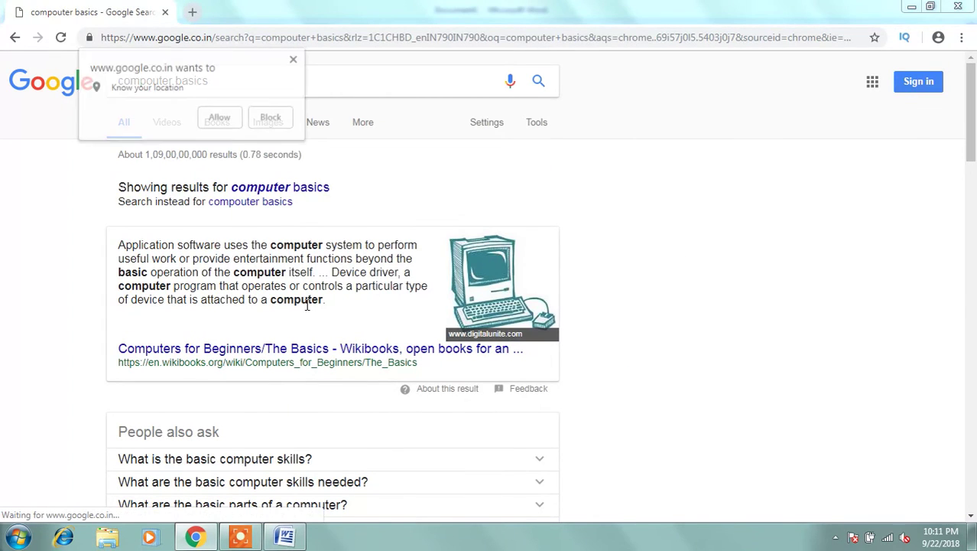
Step: Copy the featured snippet text about application software
{"action": "left_click_drag", "start_coordinate": [328, 303], "coordinate": [118, 244]}
{"action": "right_click", "coordinate": [181, 258]}
{"action": "left_click", "coordinate": [200, 263]}
Step: Replace =rand() in Word with the copied snippet and paste it repeatedly into five paragraphs
{"action": "left_click", "coordinate": [285, 535]}
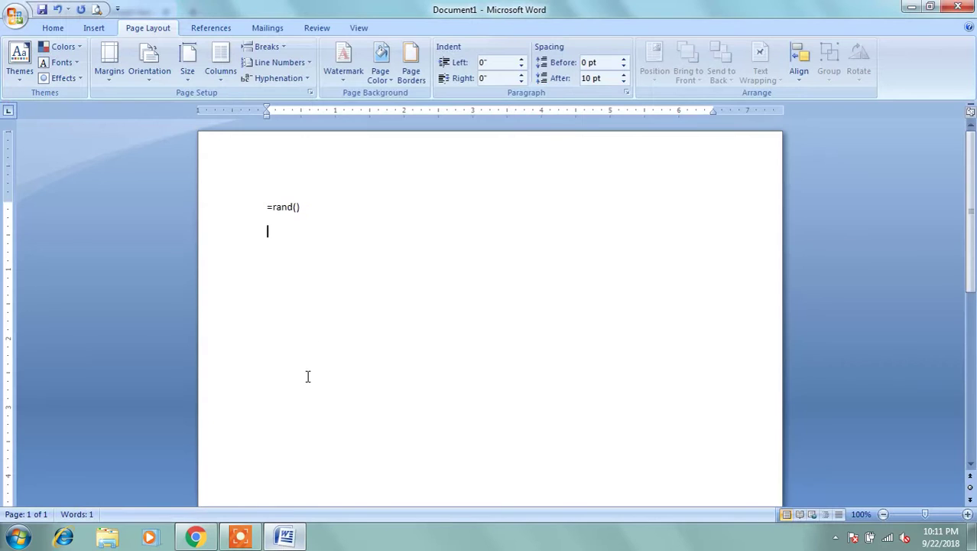
{"action": "left_click_drag", "start_coordinate": [302, 207], "coordinate": [197, 201]}
{"action": "key", "text": "ctrl+v"}
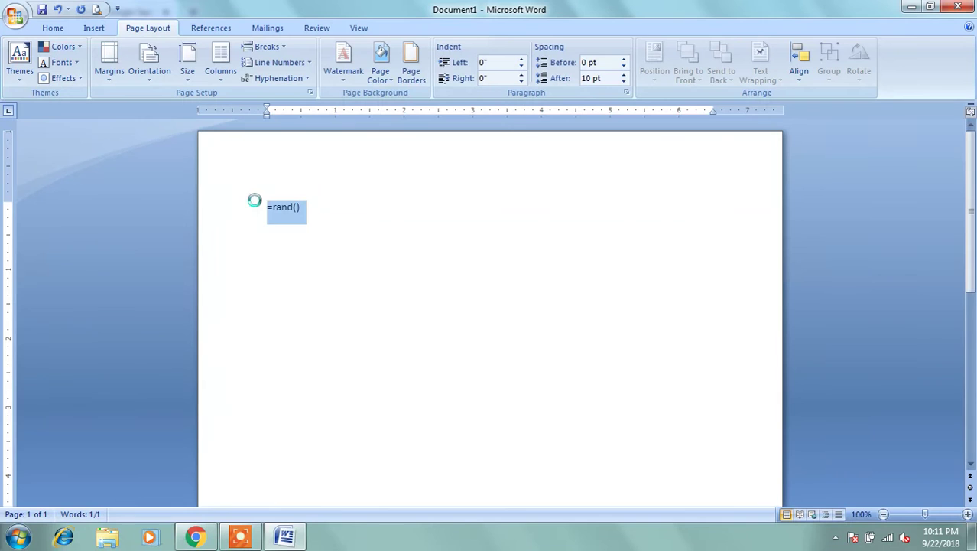
{"action": "left_click_drag", "start_coordinate": [386, 266], "coordinate": [214, 192]}
{"action": "key", "text": "ctrl+c"}
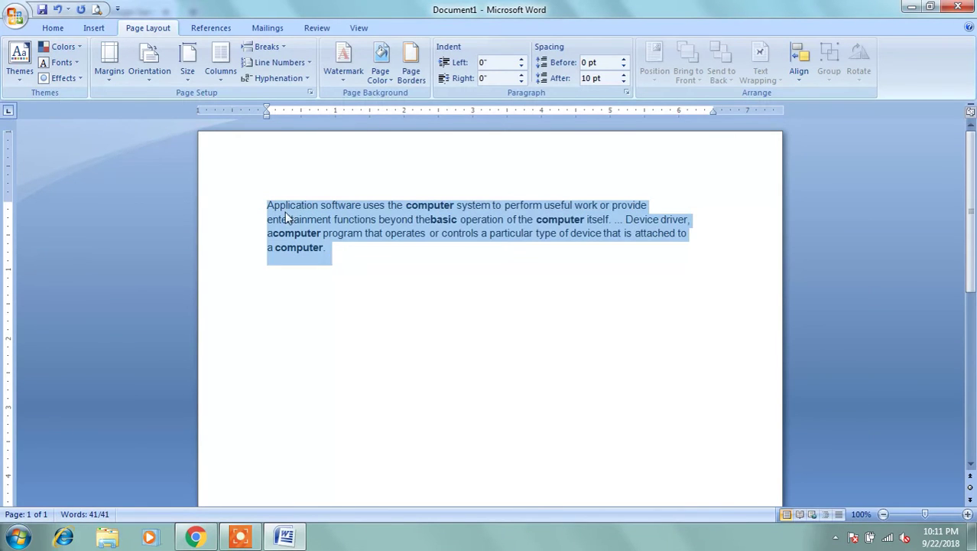
{"action": "left_click", "coordinate": [386, 250]}
{"action": "key", "text": "ctrl+v"}
{"action": "key", "text": "ctrl+v"}
{"action": "key", "text": "ctrl+v"}
{"action": "key", "text": "ctrl+v"}
{"action": "key", "text": "ctrl+v"}
{"action": "scroll", "coordinate": [427, 267], "scroll_direction": "up", "scroll_amount": 2}
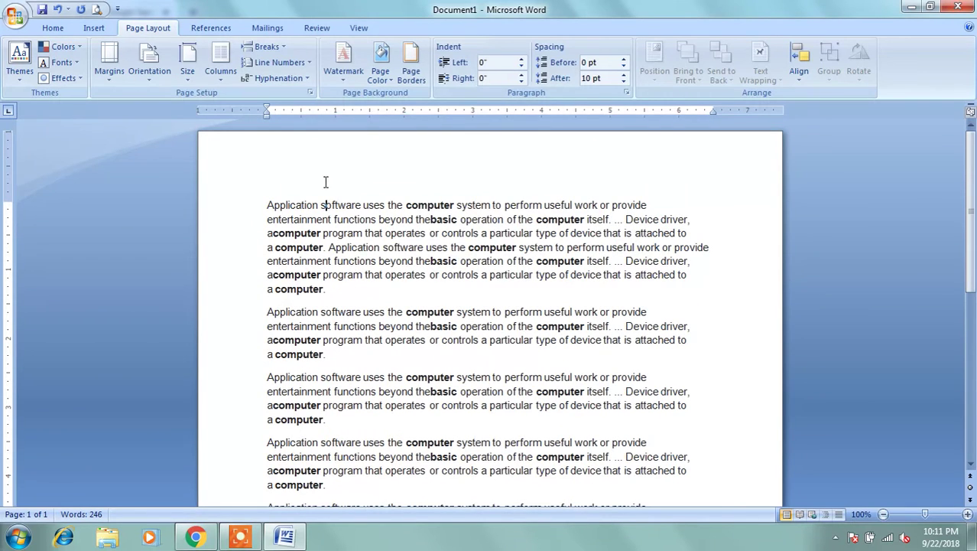
Step: Try several margin presets, finishing with Narrow 0.5-inch margins
{"action": "left_click", "coordinate": [109, 58]}
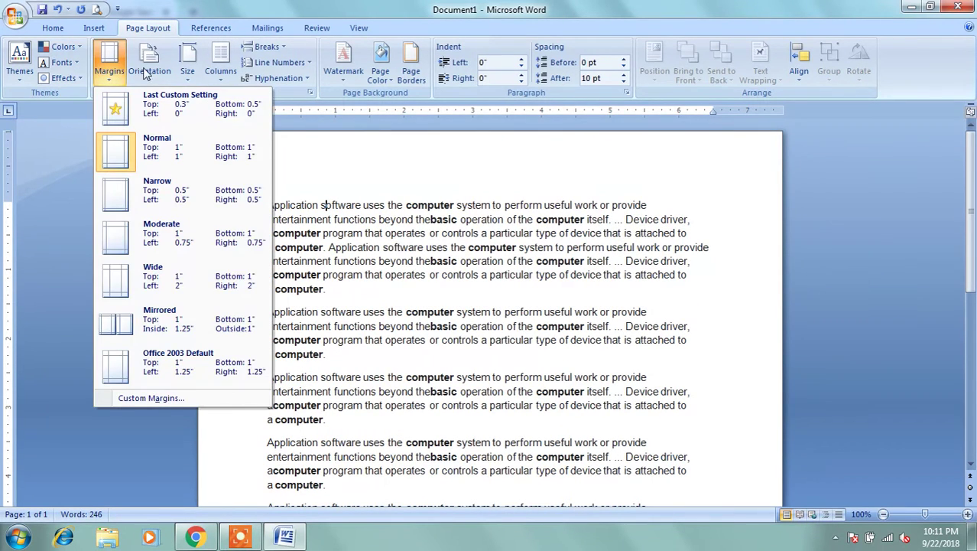
{"action": "left_click", "coordinate": [246, 153]}
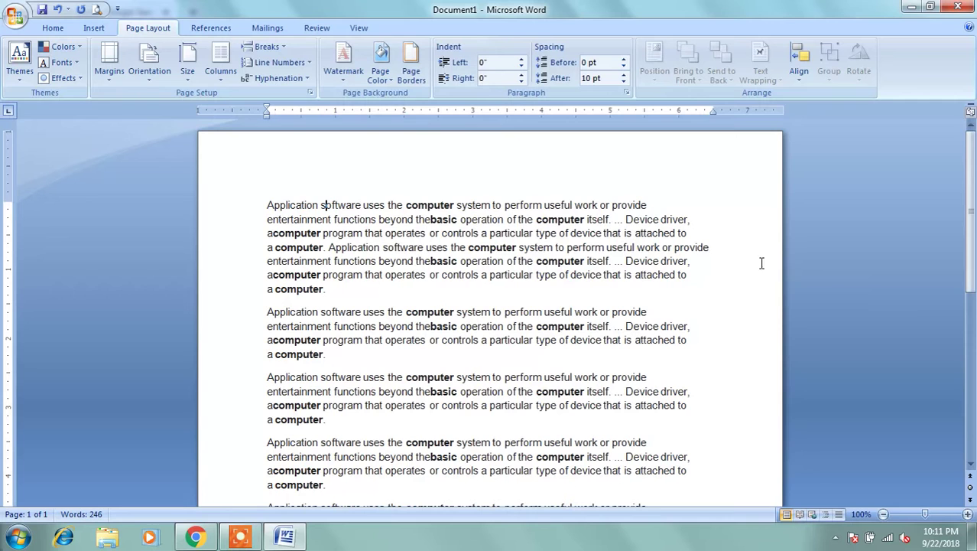
{"action": "left_click", "coordinate": [123, 70]}
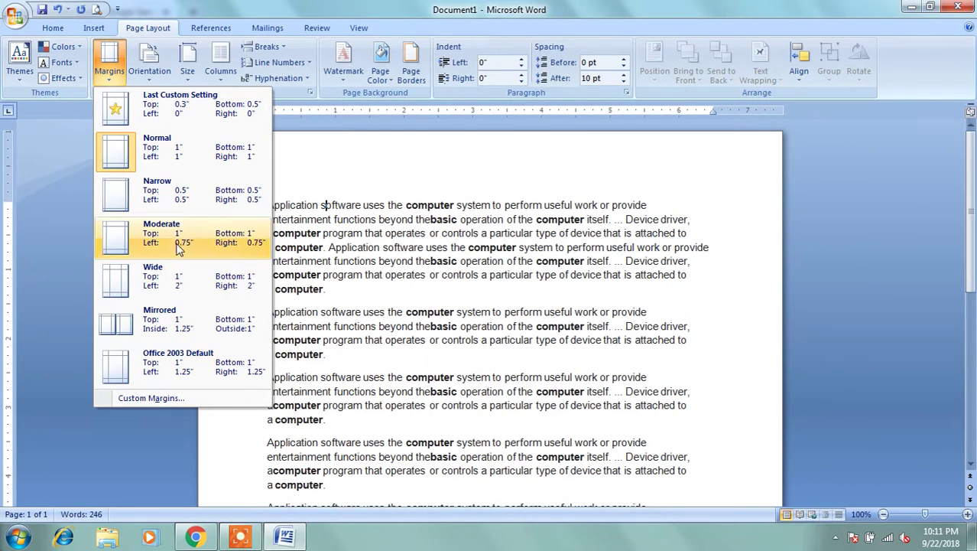
{"action": "left_click", "coordinate": [164, 145]}
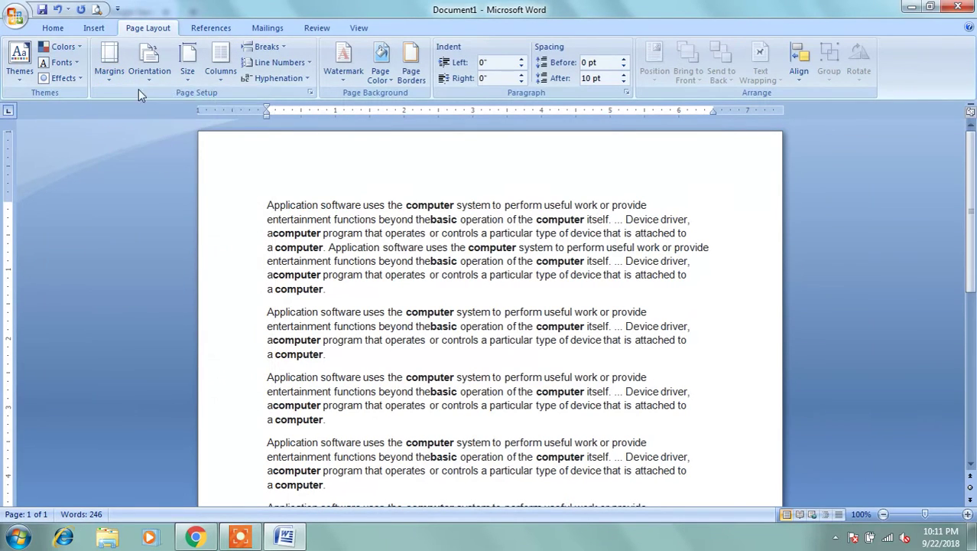
{"action": "left_click", "coordinate": [109, 67]}
{"action": "left_click", "coordinate": [169, 102]}
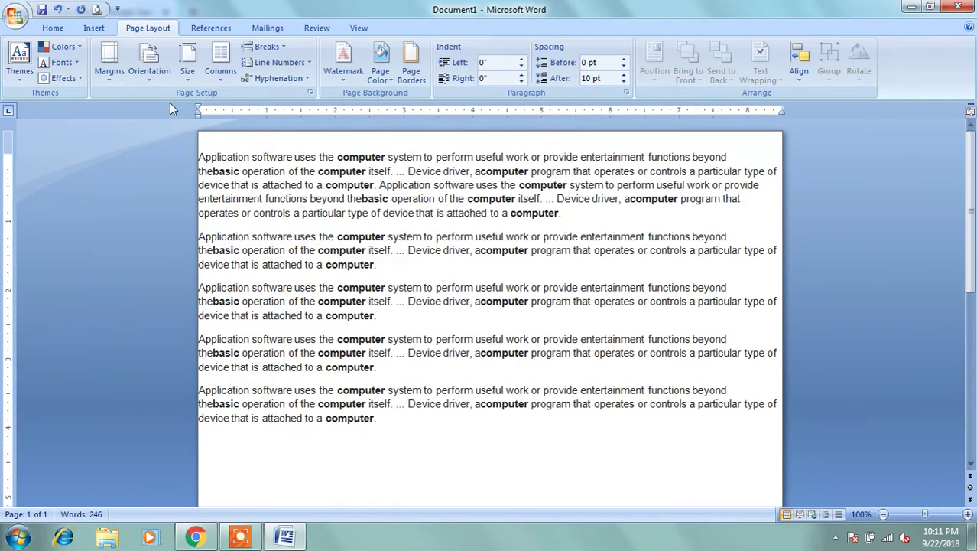
{"action": "left_click", "coordinate": [108, 67]}
{"action": "left_click", "coordinate": [164, 183]}
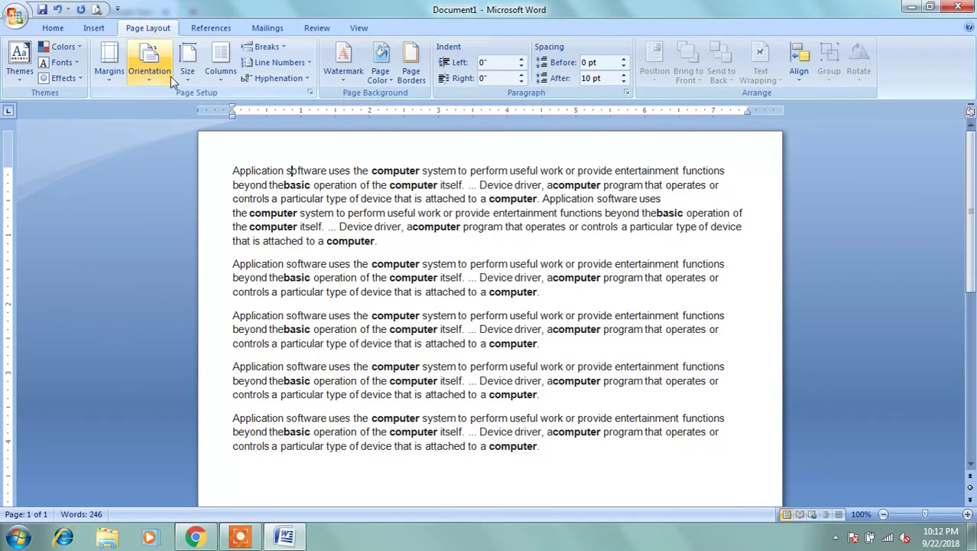
Step: Set the page orientation to landscape after briefly trying portrait
{"action": "left_click", "coordinate": [150, 65]}
{"action": "left_click", "coordinate": [184, 135]}
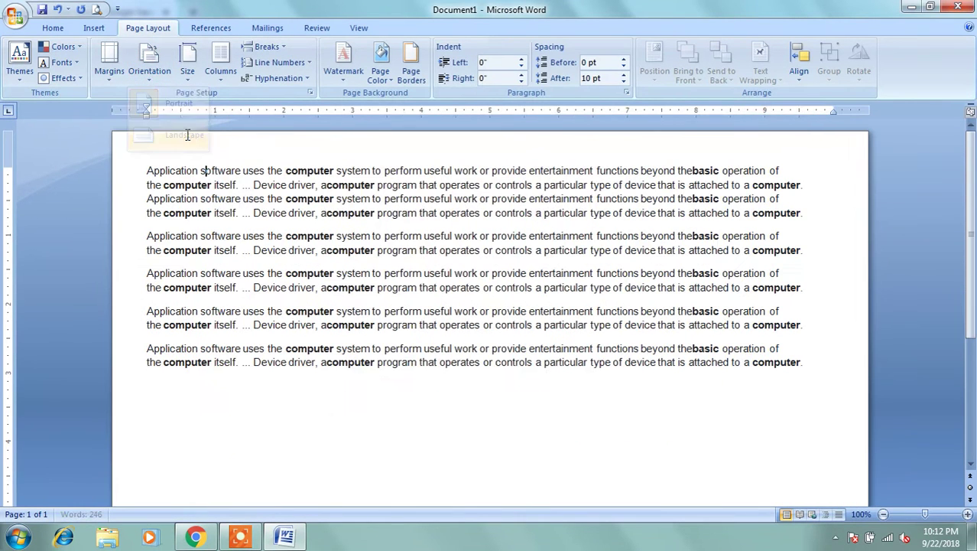
{"action": "left_click", "coordinate": [153, 71]}
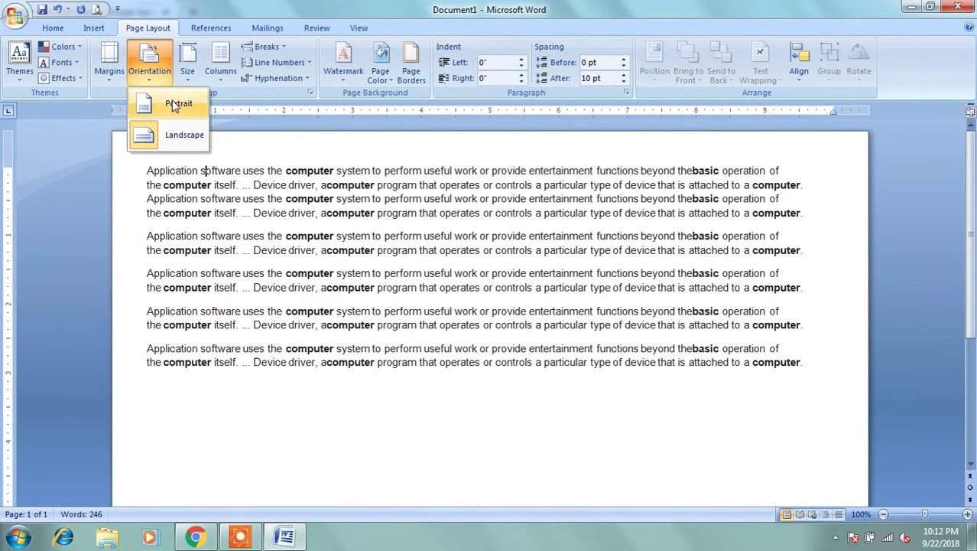
{"action": "left_click", "coordinate": [174, 102]}
{"action": "left_click", "coordinate": [156, 65]}
{"action": "left_click", "coordinate": [181, 136]}
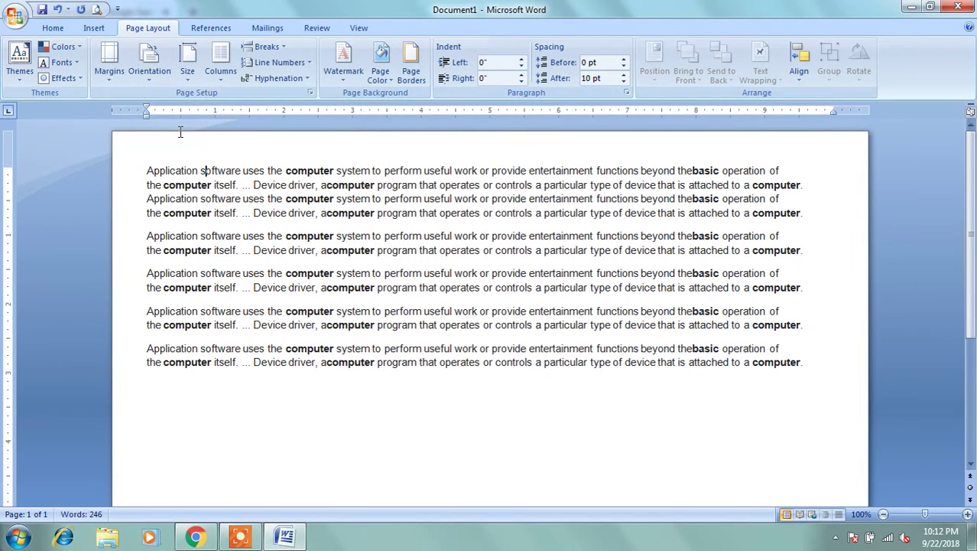
Step: Set the paper size to Letter after trying Letter Small and Legal
{"action": "left_click", "coordinate": [190, 78]}
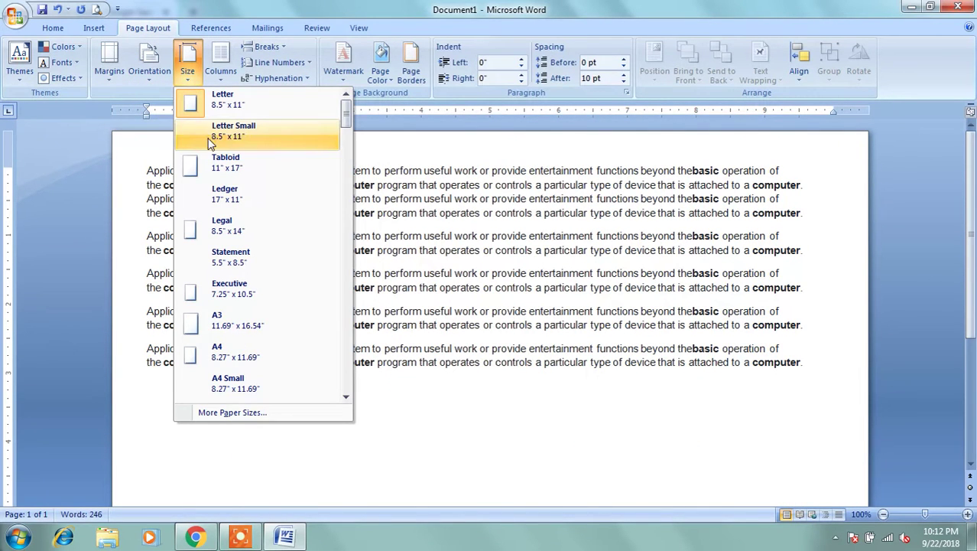
{"action": "left_click", "coordinate": [210, 138]}
{"action": "left_click", "coordinate": [186, 77]}
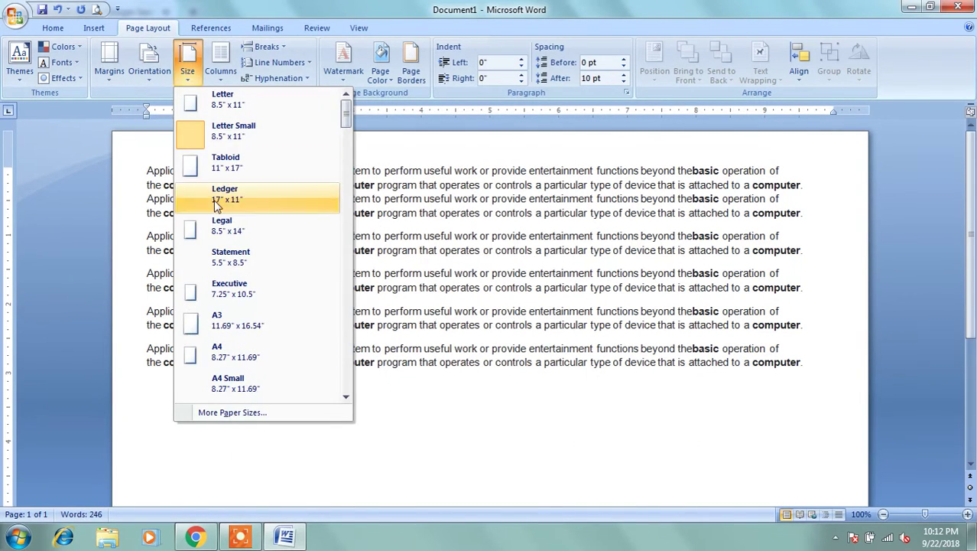
{"action": "left_click", "coordinate": [223, 225]}
{"action": "left_click", "coordinate": [191, 72]}
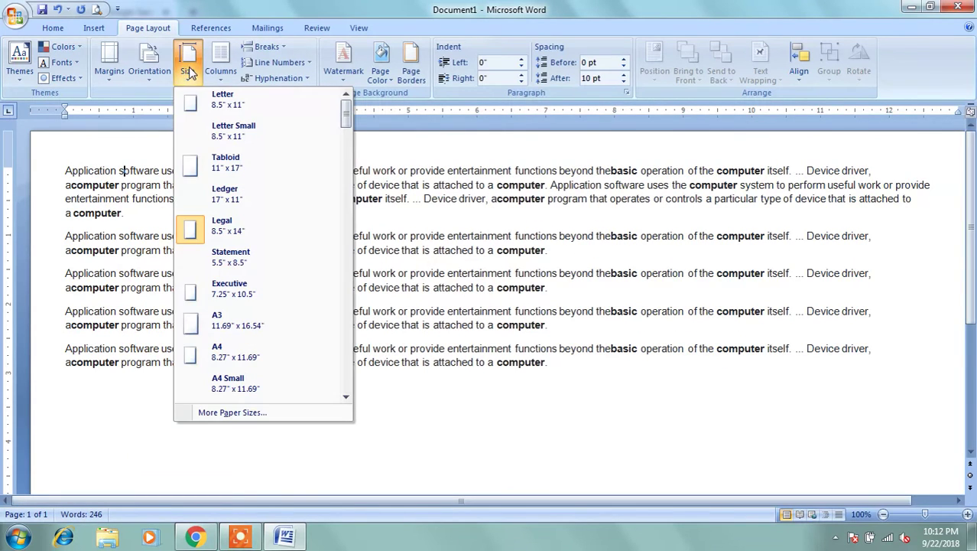
{"action": "left_click", "coordinate": [203, 103]}
Step: Lay the text out in two columns and select the whole document
{"action": "left_click", "coordinate": [221, 62]}
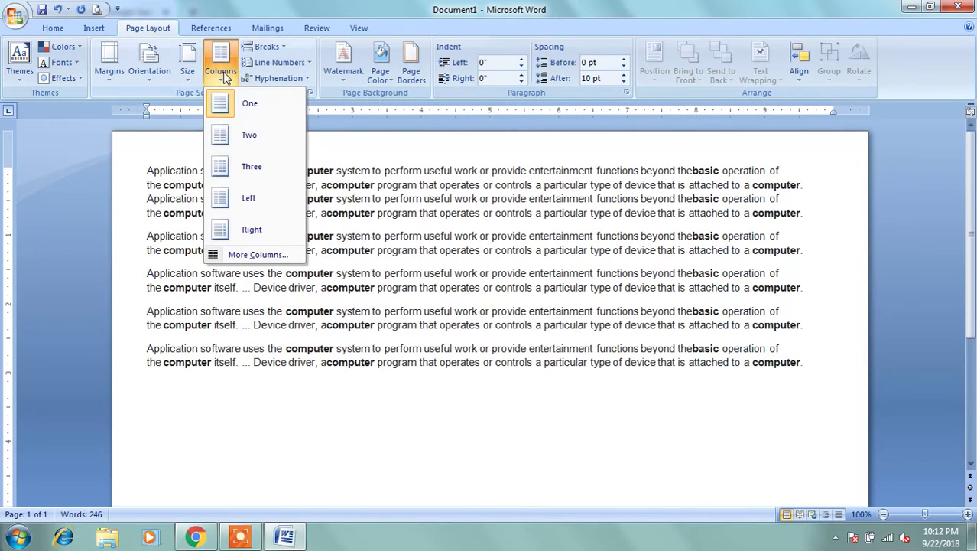
{"action": "left_click", "coordinate": [237, 135]}
{"action": "scroll", "coordinate": [316, 173], "scroll_direction": "down", "scroll_amount": 3}
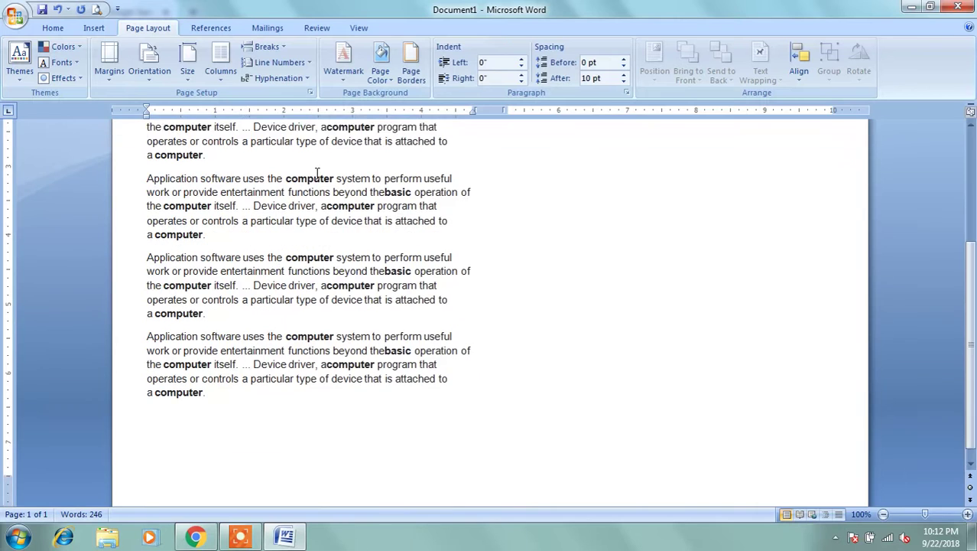
{"action": "key", "text": "ctrl+a"}
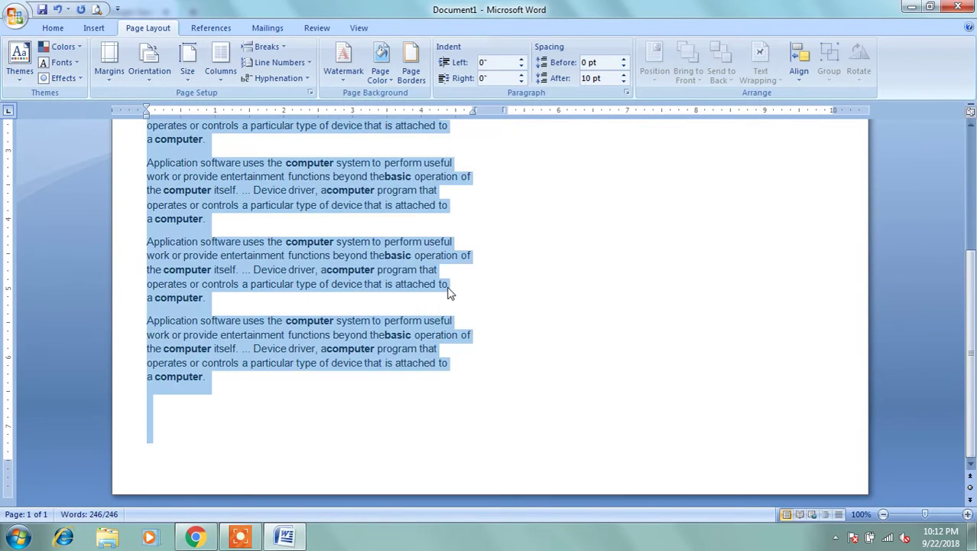
{"action": "left_click", "coordinate": [309, 429]}
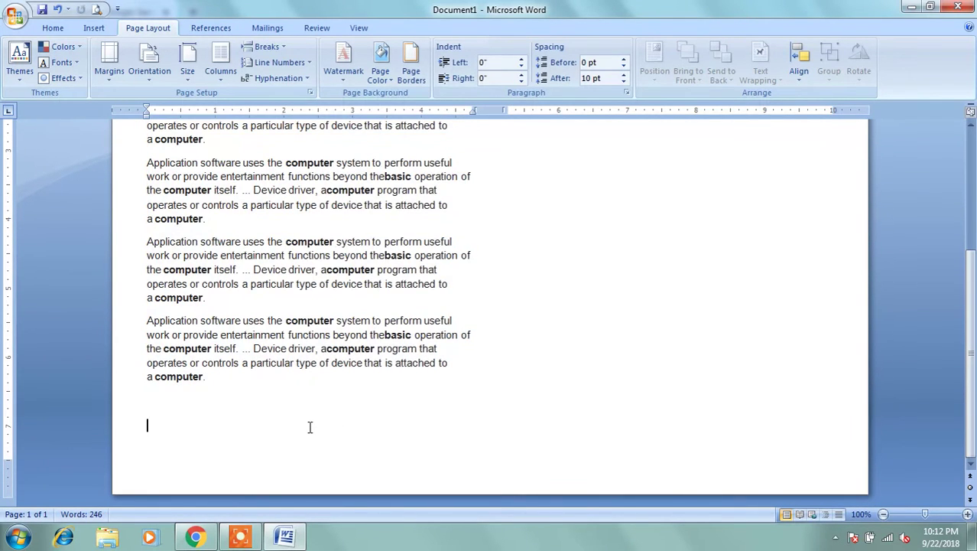
Step: Paste the paragraphs again to 1,230 words and set three columns with dividing lines, 0.3" spacing
{"action": "key", "text": "ctrl+v"}
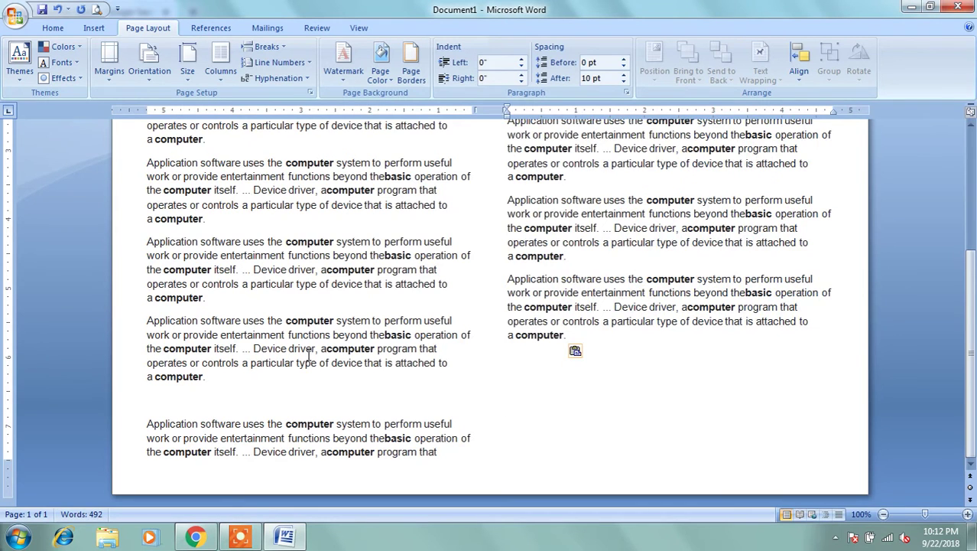
{"action": "key", "text": "ctrl+v"}
{"action": "key", "text": "ctrl+v"}
{"action": "key", "text": "ctrl+v"}
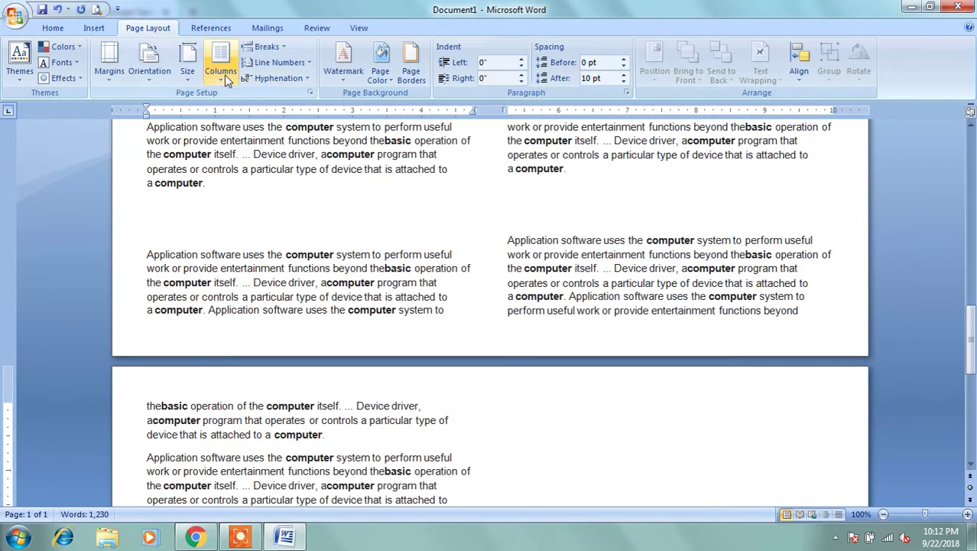
{"action": "left_click", "coordinate": [225, 74]}
{"action": "left_click", "coordinate": [246, 255]}
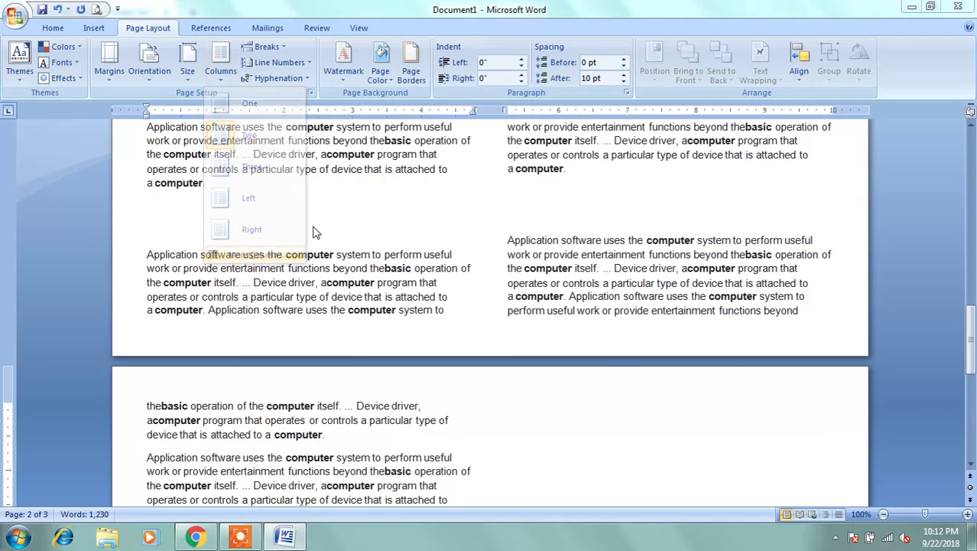
{"action": "left_click", "coordinate": [542, 219]}
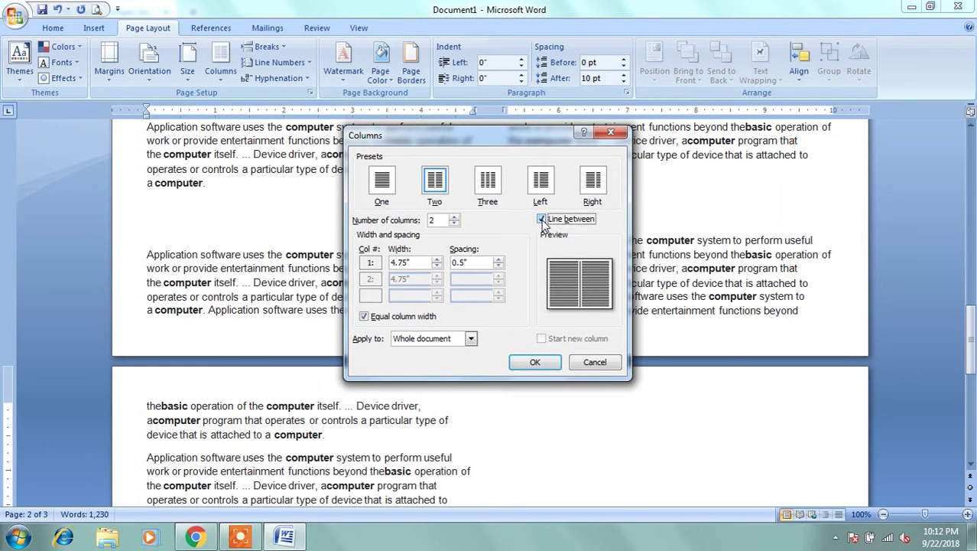
{"action": "left_click", "coordinate": [453, 224]}
{"action": "left_click", "coordinate": [455, 216]}
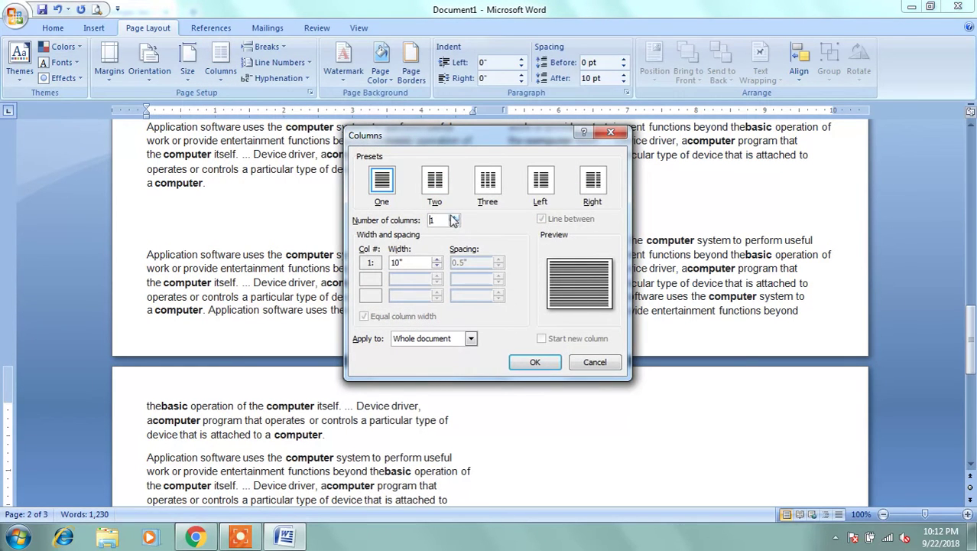
{"action": "left_click", "coordinate": [487, 184]}
{"action": "left_click", "coordinate": [499, 266]}
{"action": "left_click", "coordinate": [499, 266]}
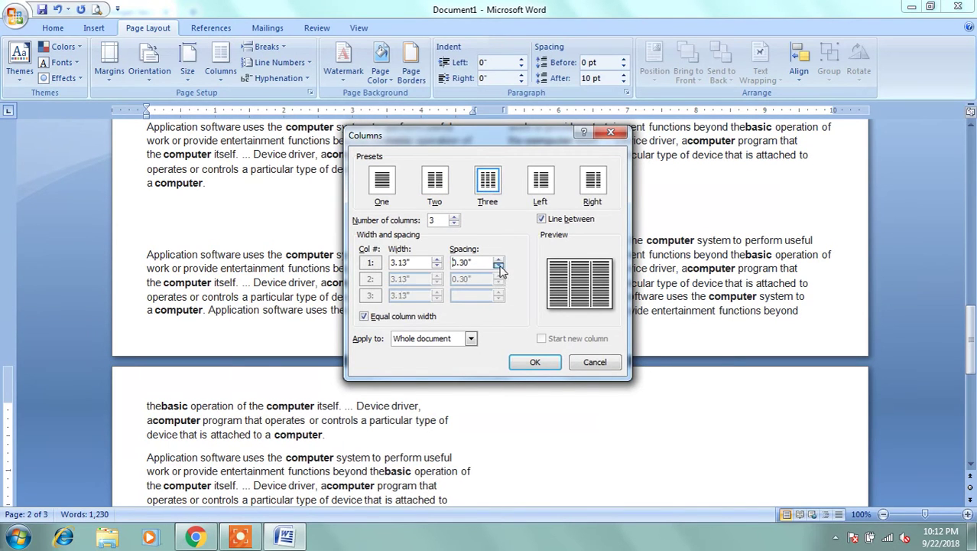
{"action": "left_click", "coordinate": [534, 362]}
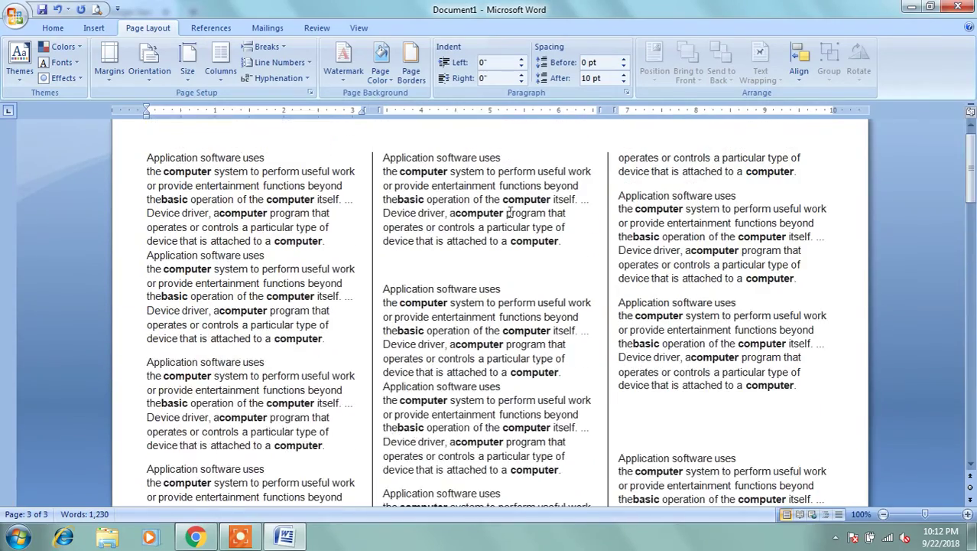
Step: Insert a page break and number the lines continuously through the document
{"action": "left_click", "coordinate": [267, 47]}
{"action": "left_click", "coordinate": [299, 92]}
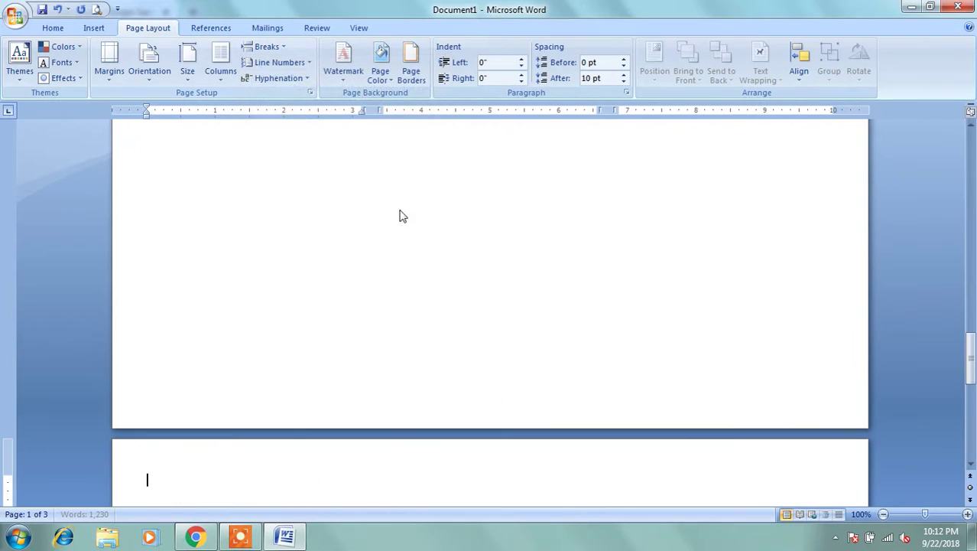
{"action": "left_click", "coordinate": [272, 62]}
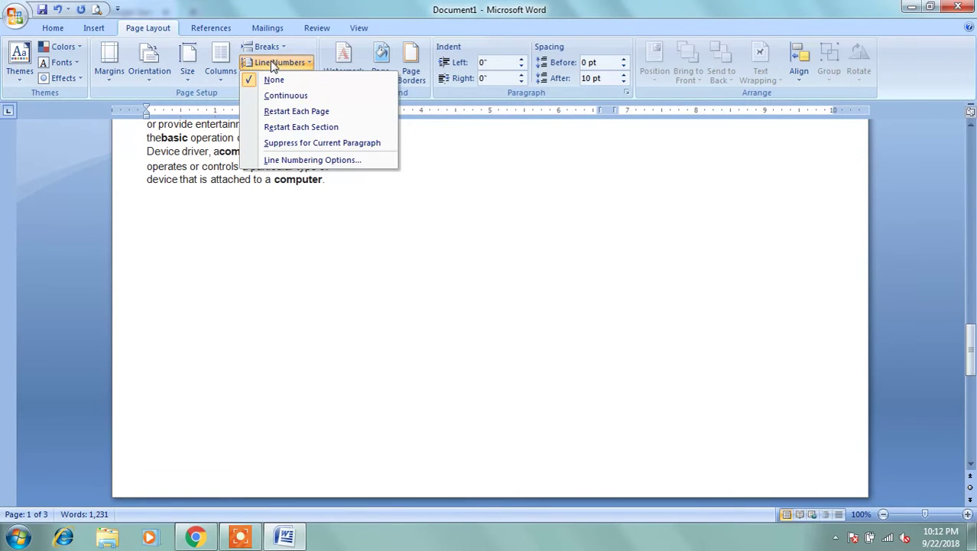
{"action": "left_click", "coordinate": [280, 100]}
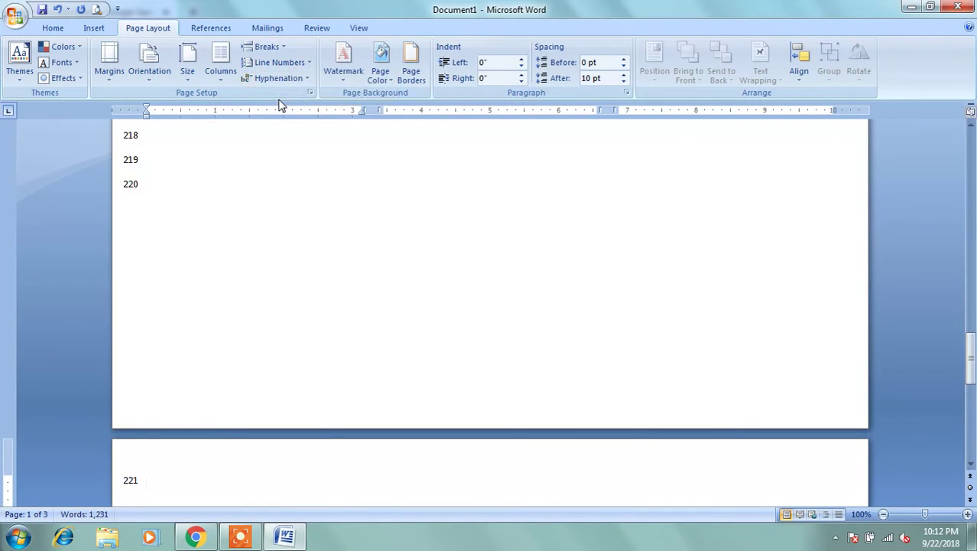
{"action": "scroll", "coordinate": [308, 202], "scroll_direction": "up", "scroll_amount": 10}
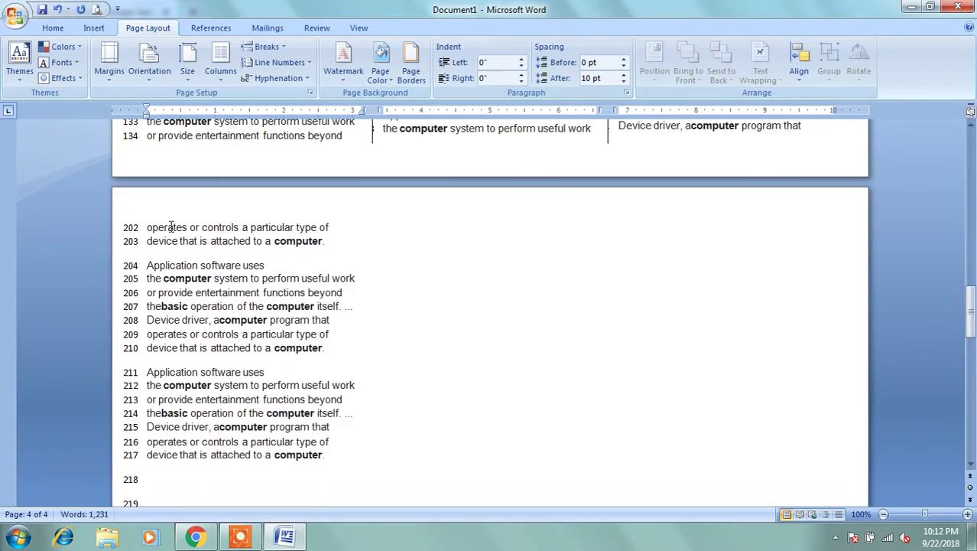
{"action": "scroll", "coordinate": [163, 244], "scroll_direction": "up", "scroll_amount": 3}
{"action": "scroll", "coordinate": [161, 239], "scroll_direction": "up", "scroll_amount": 3}
{"action": "scroll", "coordinate": [157, 235], "scroll_direction": "up", "scroll_amount": 3}
{"action": "scroll", "coordinate": [150, 215], "scroll_direction": "up", "scroll_amount": 2}
{"action": "scroll", "coordinate": [151, 215], "scroll_direction": "up", "scroll_amount": 3}
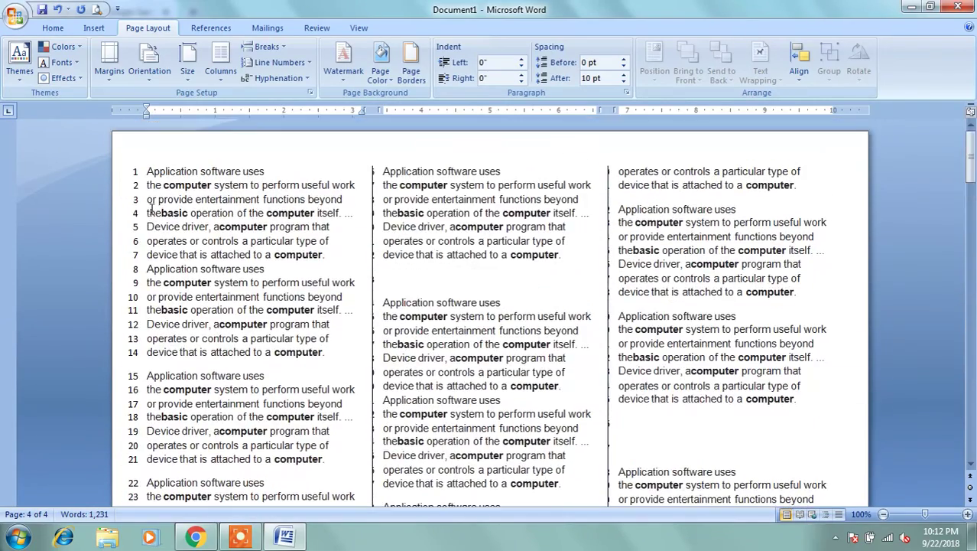
Step: Turn line numbering off, then switch it to restart on each page
{"action": "left_click", "coordinate": [280, 62]}
{"action": "left_click", "coordinate": [264, 79]}
{"action": "left_click", "coordinate": [279, 62]}
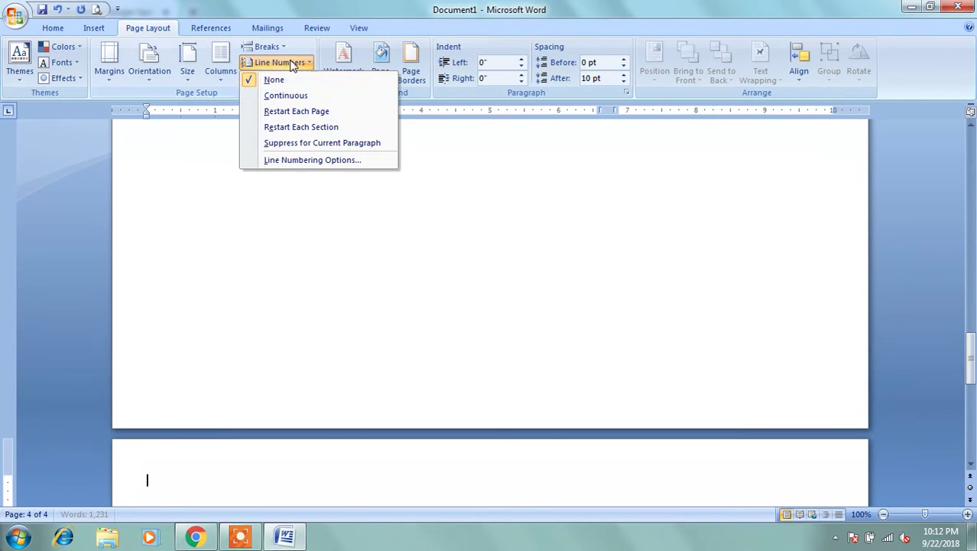
{"action": "left_click", "coordinate": [288, 112]}
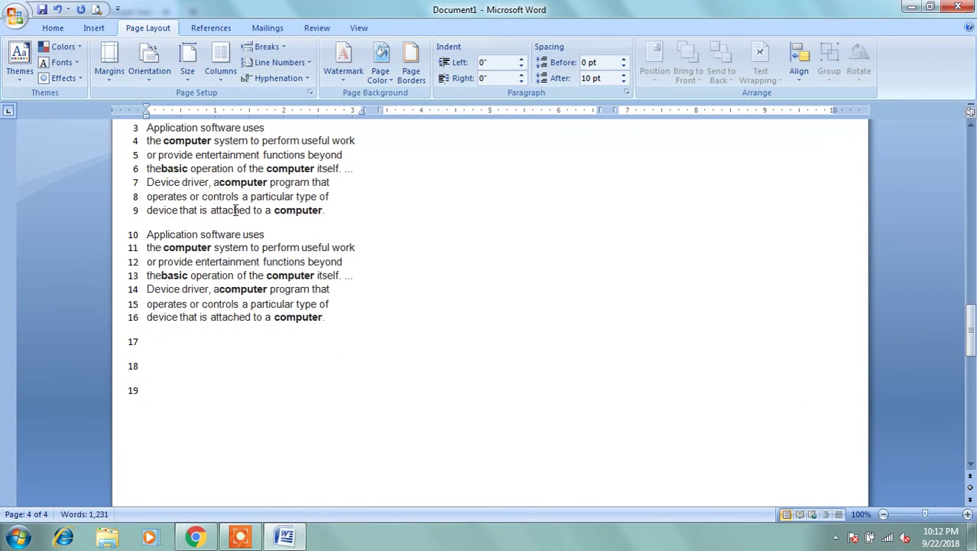
{"action": "scroll", "coordinate": [195, 185], "scroll_direction": "up", "scroll_amount": 2}
{"action": "scroll", "coordinate": [146, 176], "scroll_direction": "down", "scroll_amount": 5}
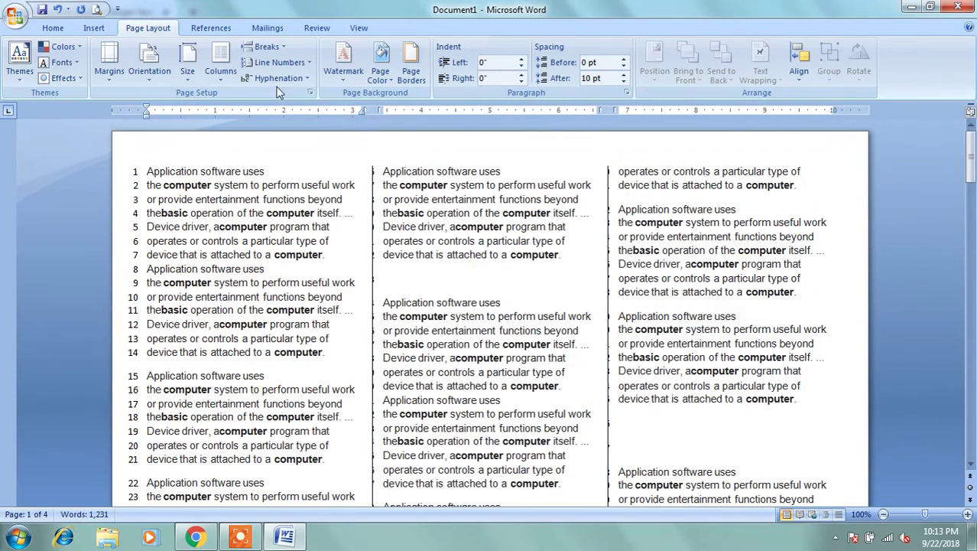
Step: Try Restart Each Section and Continuous numbering, then set line numbering to None
{"action": "left_click", "coordinate": [279, 62]}
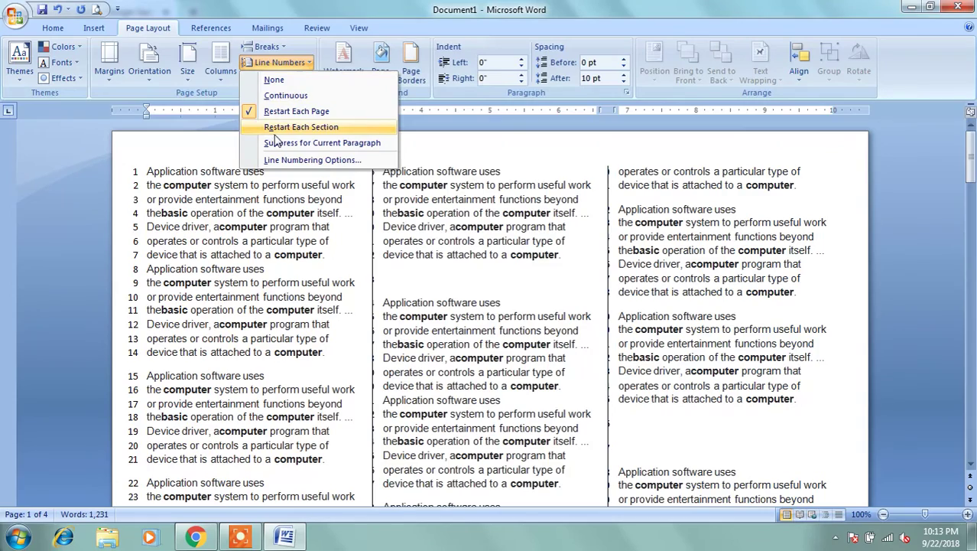
{"action": "left_click", "coordinate": [281, 127]}
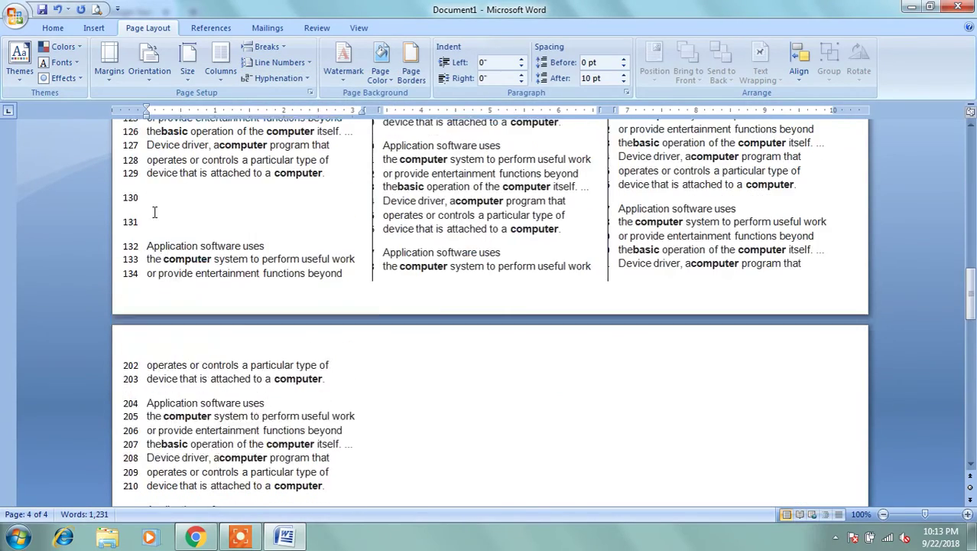
{"action": "left_click", "coordinate": [280, 61]}
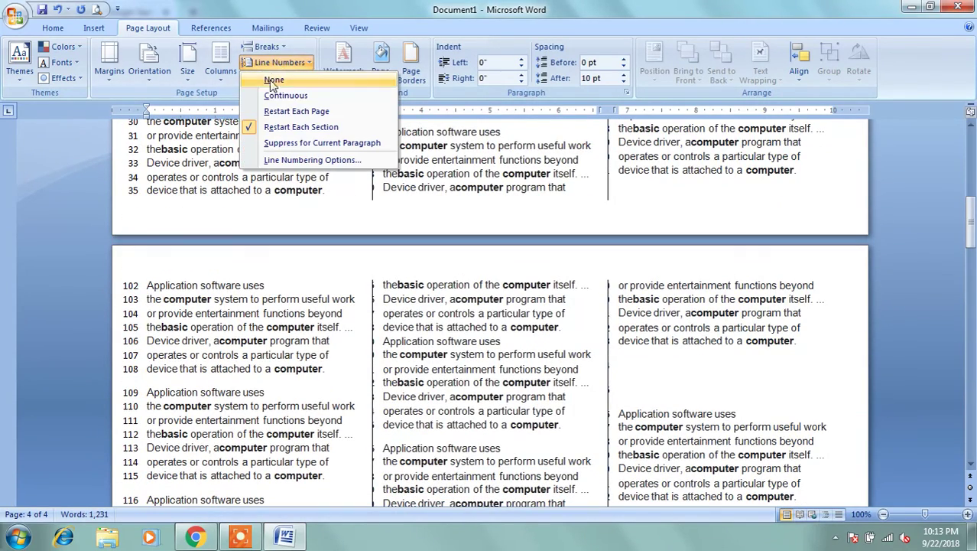
{"action": "left_click", "coordinate": [272, 95]}
{"action": "left_click", "coordinate": [280, 64]}
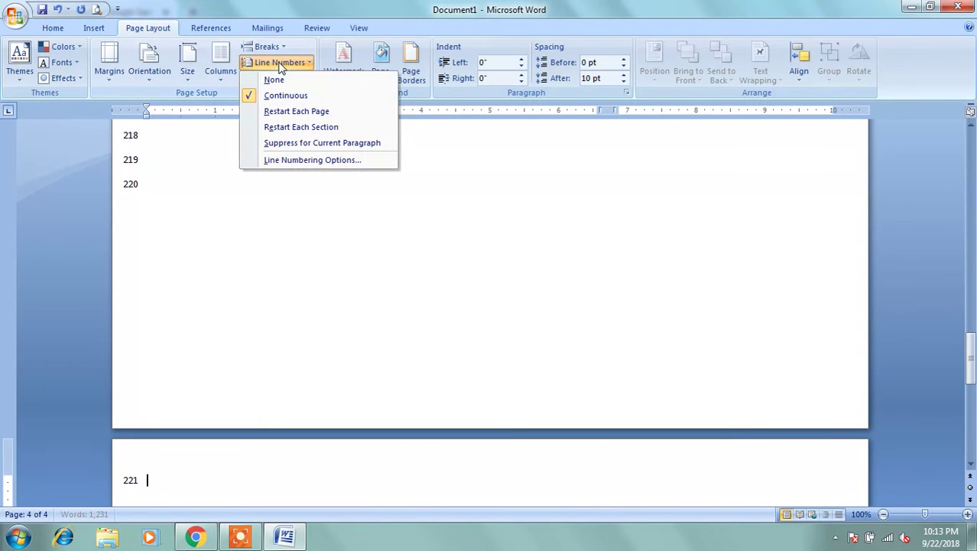
{"action": "left_click", "coordinate": [274, 80]}
{"action": "left_click", "coordinate": [277, 79]}
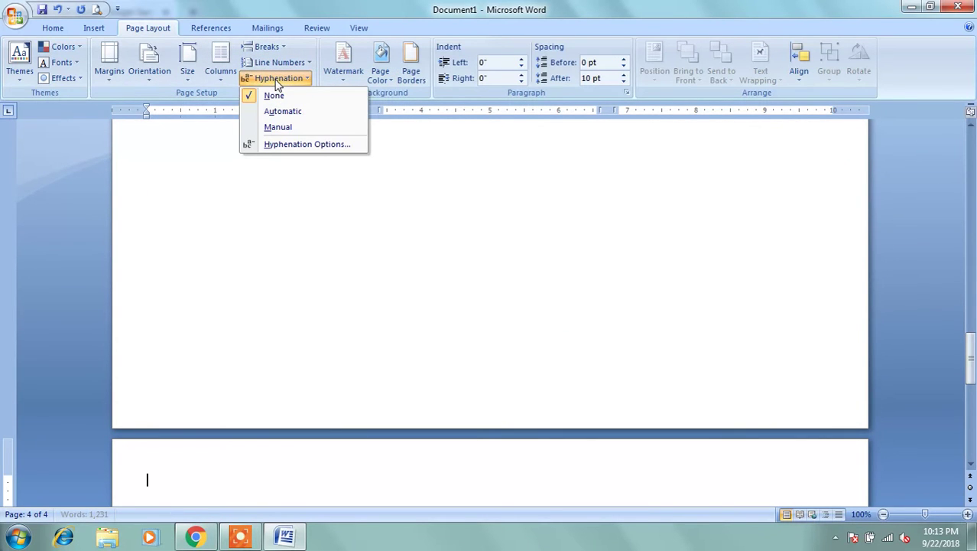
Step: Select the first column's text and apply Automatic hyphenation
{"action": "left_click", "coordinate": [395, 234]}
{"action": "scroll", "coordinate": [395, 231], "scroll_direction": "up", "scroll_amount": 3}
{"action": "scroll", "coordinate": [367, 228], "scroll_direction": "up", "scroll_amount": 3}
{"action": "scroll", "coordinate": [323, 224], "scroll_direction": "up", "scroll_amount": 3}
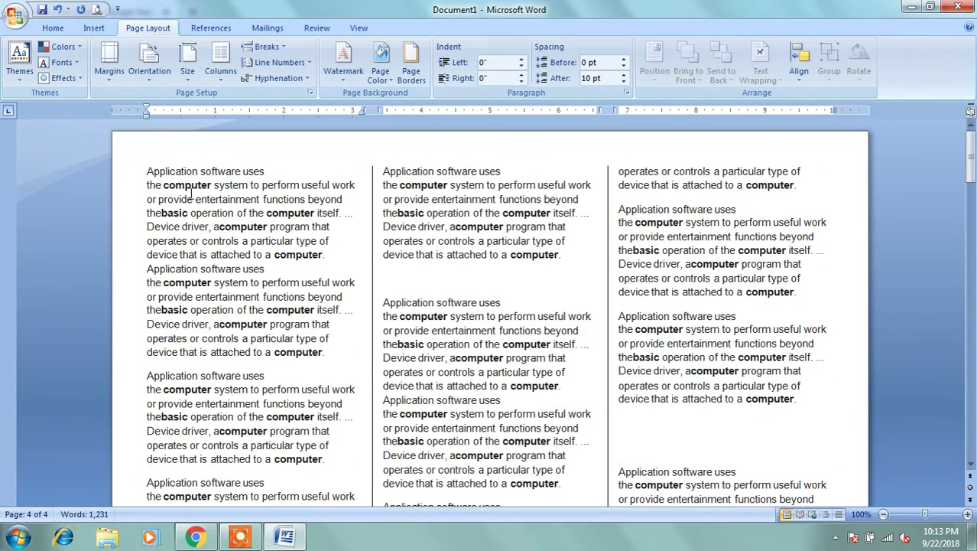
{"action": "left_click_drag", "start_coordinate": [144, 170], "coordinate": [344, 463]}
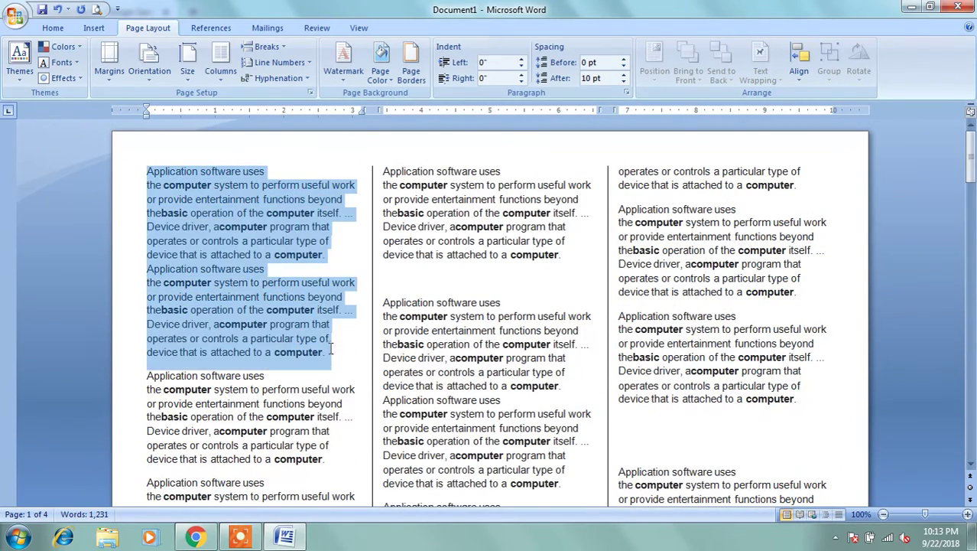
{"action": "left_click", "coordinate": [295, 78]}
{"action": "left_click", "coordinate": [291, 112]}
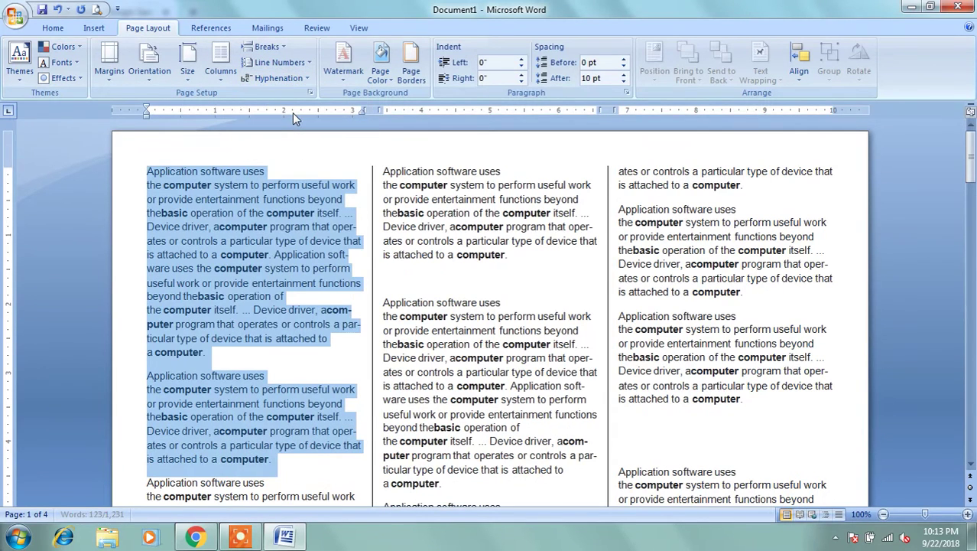
Step: Inspect the hyphenated word 'soft-ware' across the line break and reselect the first paragraph
{"action": "left_click", "coordinate": [314, 242]}
{"action": "double_click", "coordinate": [331, 253]}
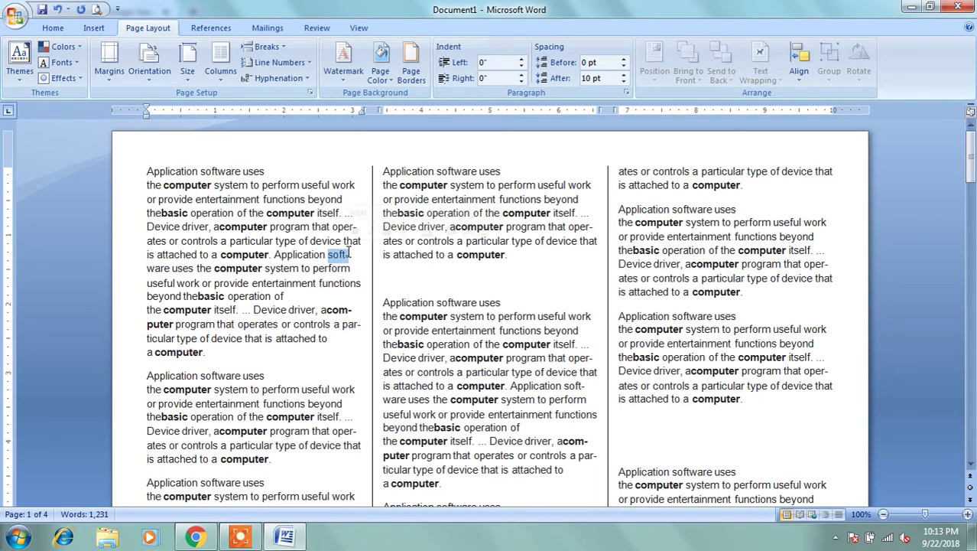
{"action": "left_click_drag", "start_coordinate": [145, 268], "coordinate": [169, 268]}
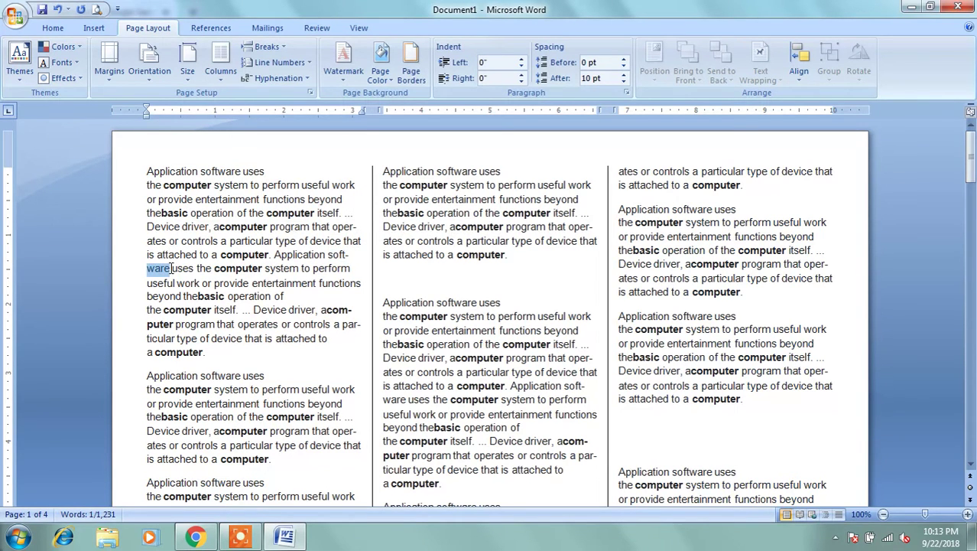
{"action": "left_click", "coordinate": [305, 167]}
{"action": "left_click_drag", "start_coordinate": [141, 153], "coordinate": [290, 368]}
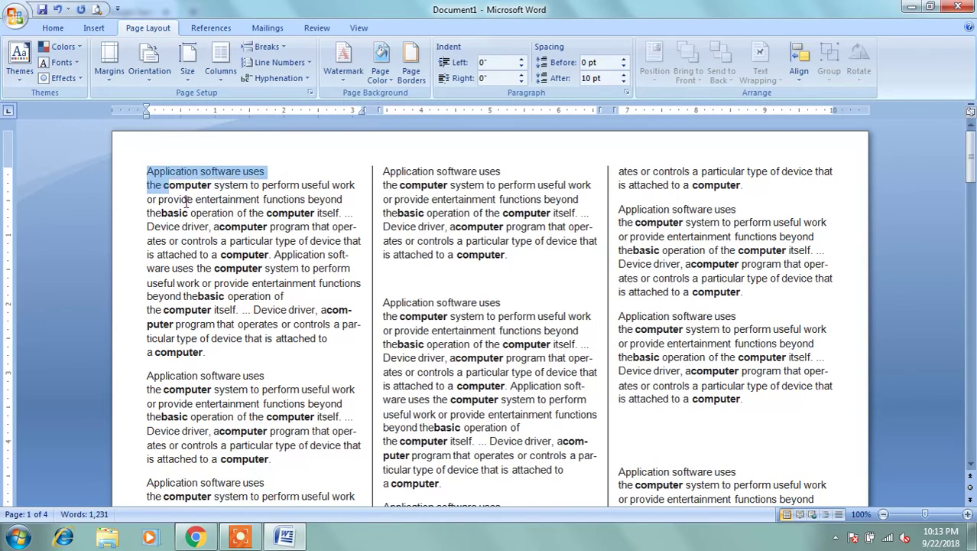
{"action": "left_click", "coordinate": [280, 78]}
{"action": "left_click", "coordinate": [278, 127]}
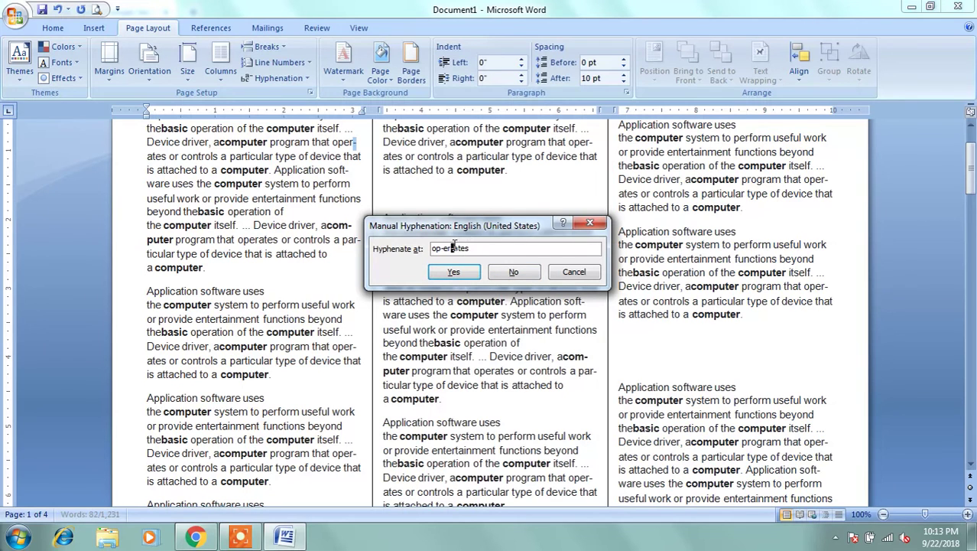
{"action": "left_click", "coordinate": [519, 280]}
{"action": "left_click", "coordinate": [535, 273]}
{"action": "left_click", "coordinate": [575, 273]}
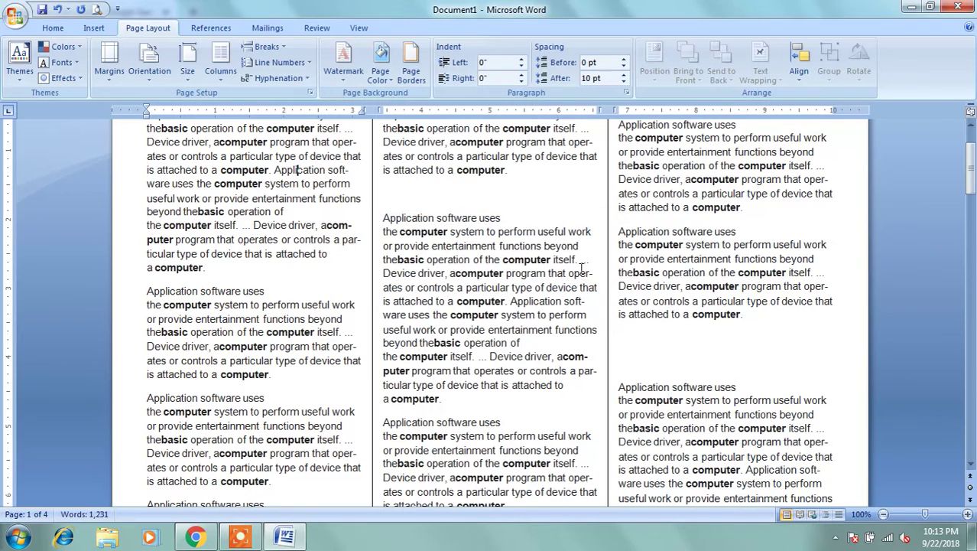
{"action": "scroll", "coordinate": [299, 185], "scroll_direction": "up", "scroll_amount": 2}
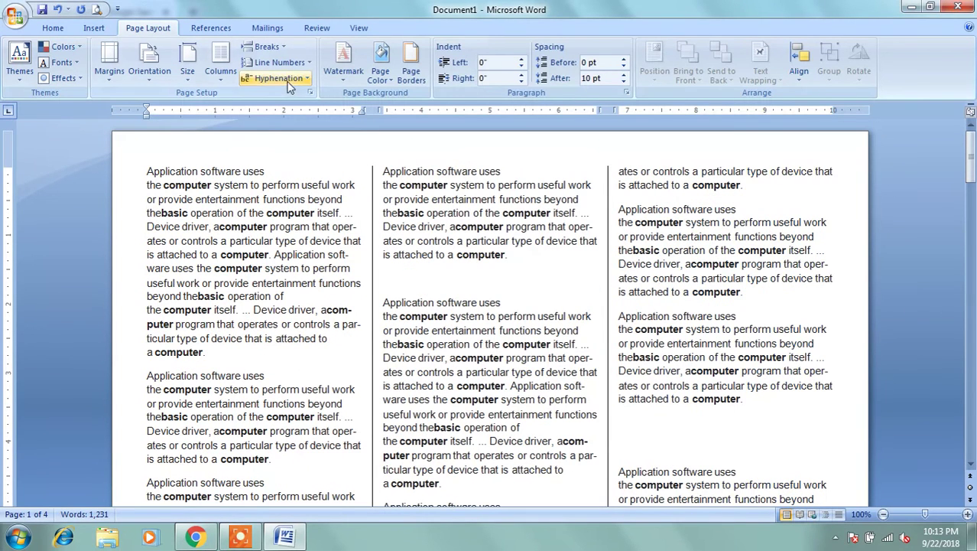
Step: Type 'Thank YOu' on the empty line after the last paragraph
{"action": "left_click", "coordinate": [243, 536]}
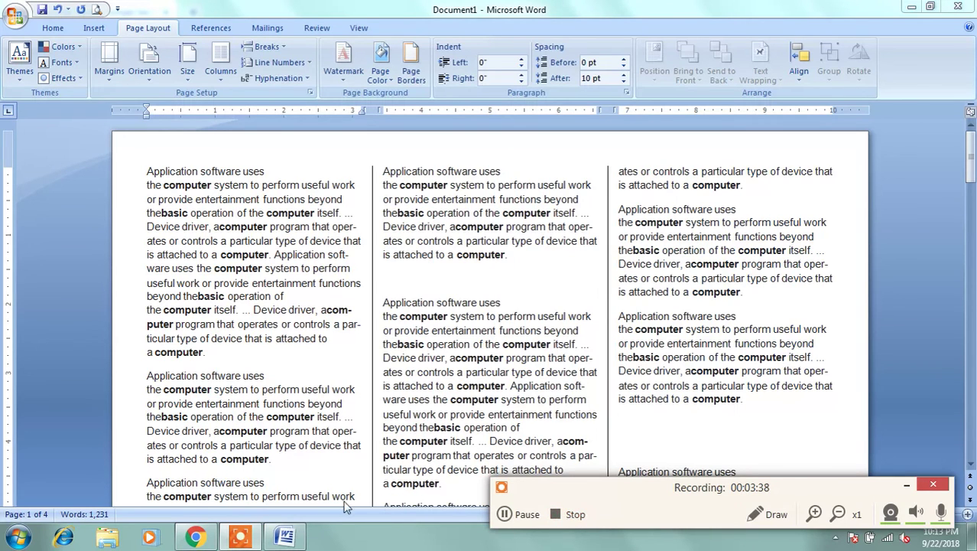
{"action": "left_click", "coordinate": [300, 538]}
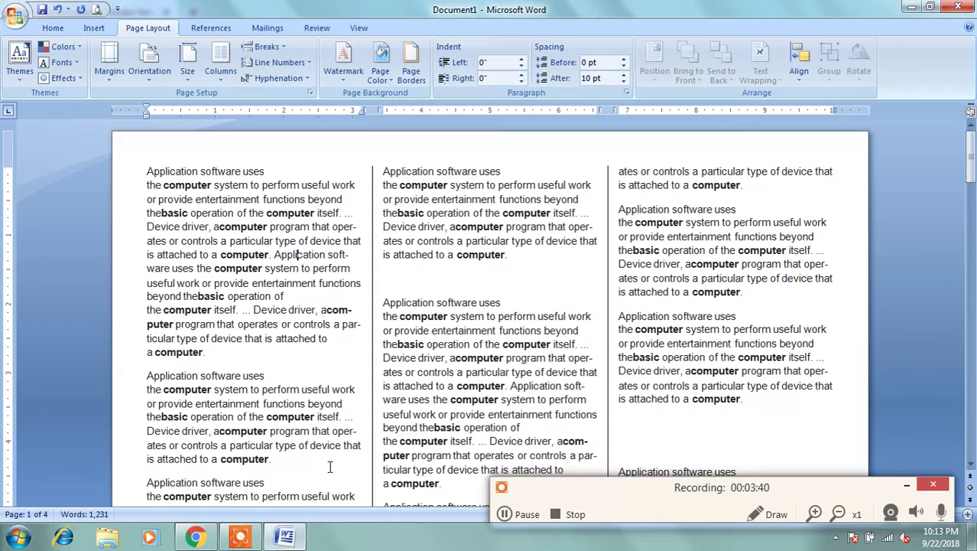
{"action": "scroll", "coordinate": [452, 302], "scroll_direction": "down", "scroll_amount": 3}
{"action": "scroll", "coordinate": [451, 302], "scroll_direction": "down", "scroll_amount": 3}
{"action": "scroll", "coordinate": [452, 298], "scroll_direction": "down", "scroll_amount": 3}
{"action": "scroll", "coordinate": [452, 299], "scroll_direction": "down", "scroll_amount": 3}
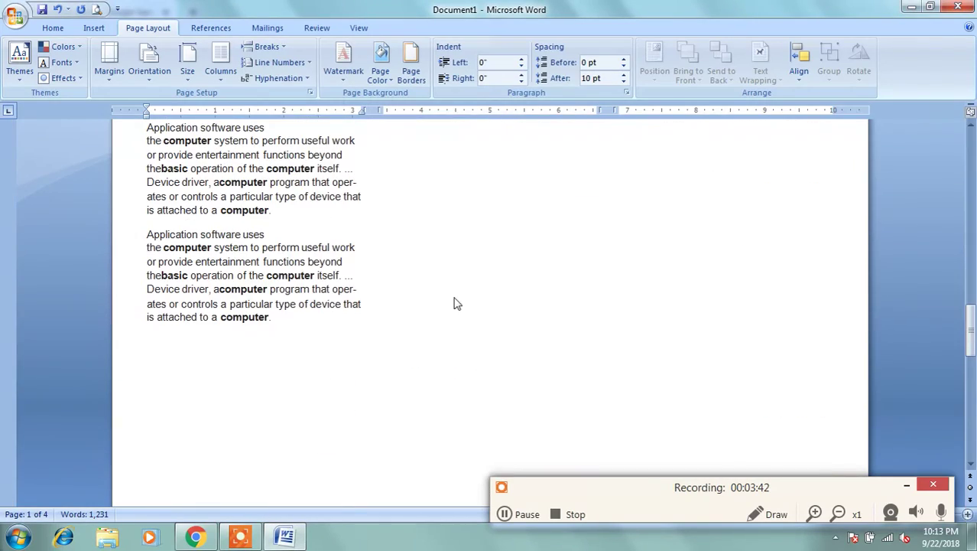
{"action": "left_click", "coordinate": [304, 370]}
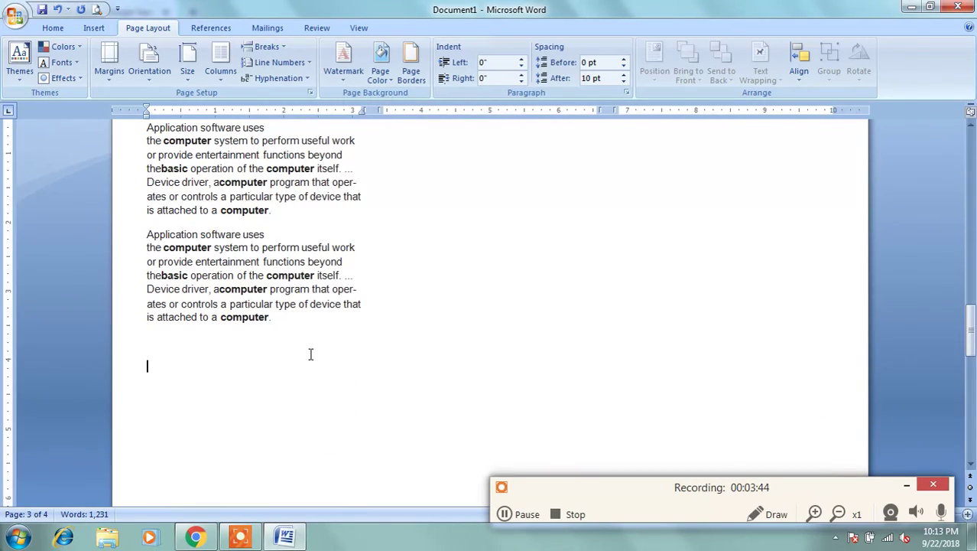
{"action": "type", "text": "Thank YOu"}
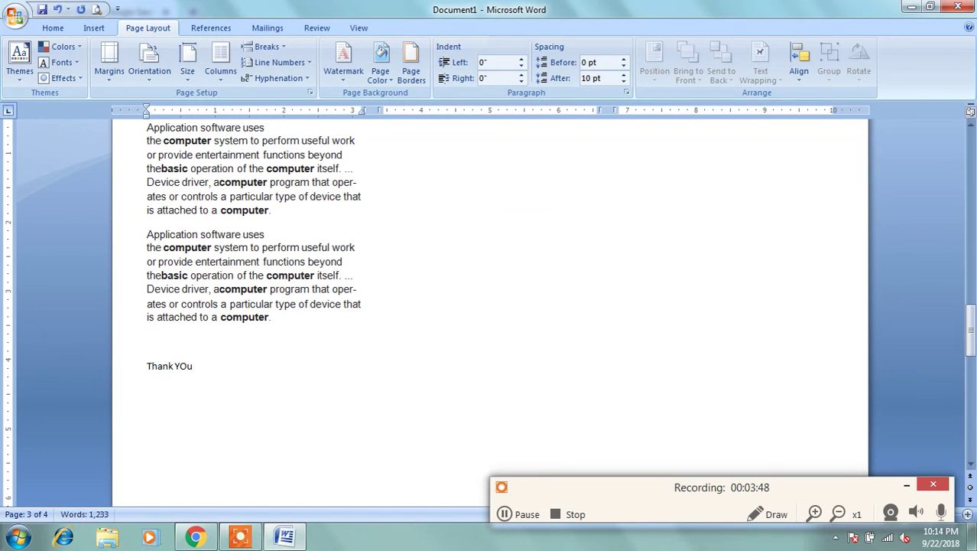